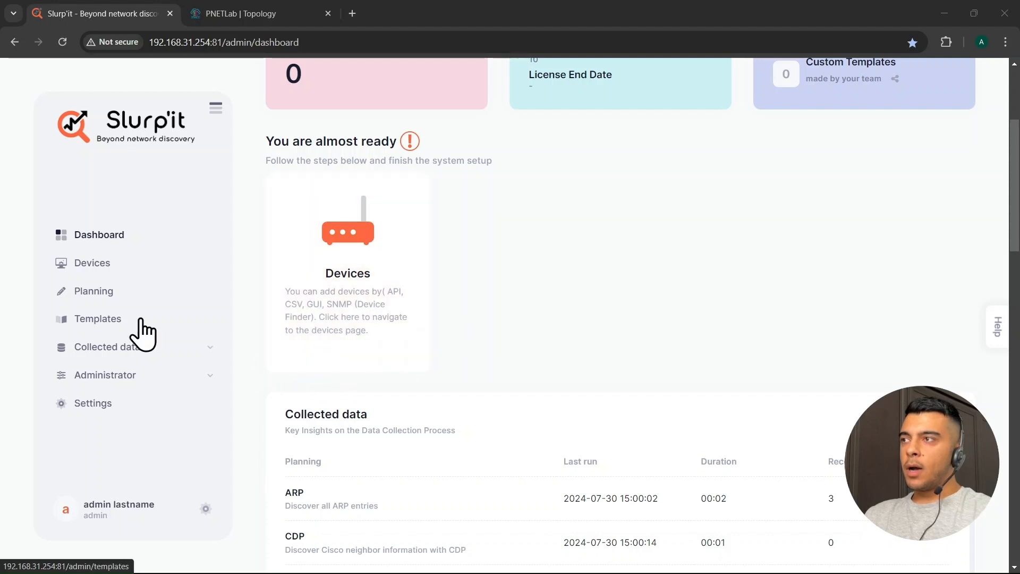
Go to the empty Devices page and begin adding a device manually
left_click(89, 265)
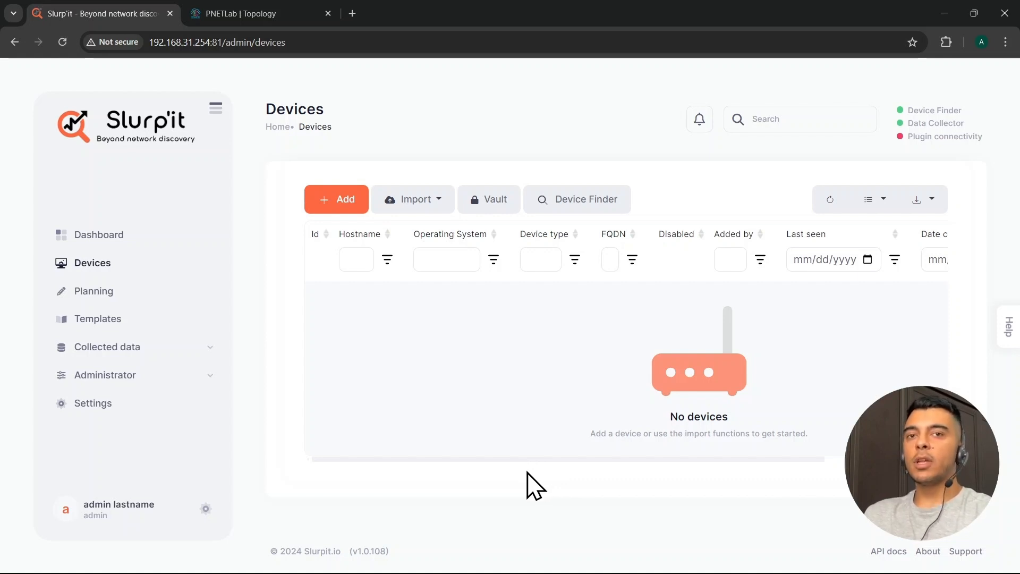
left_click(332, 201)
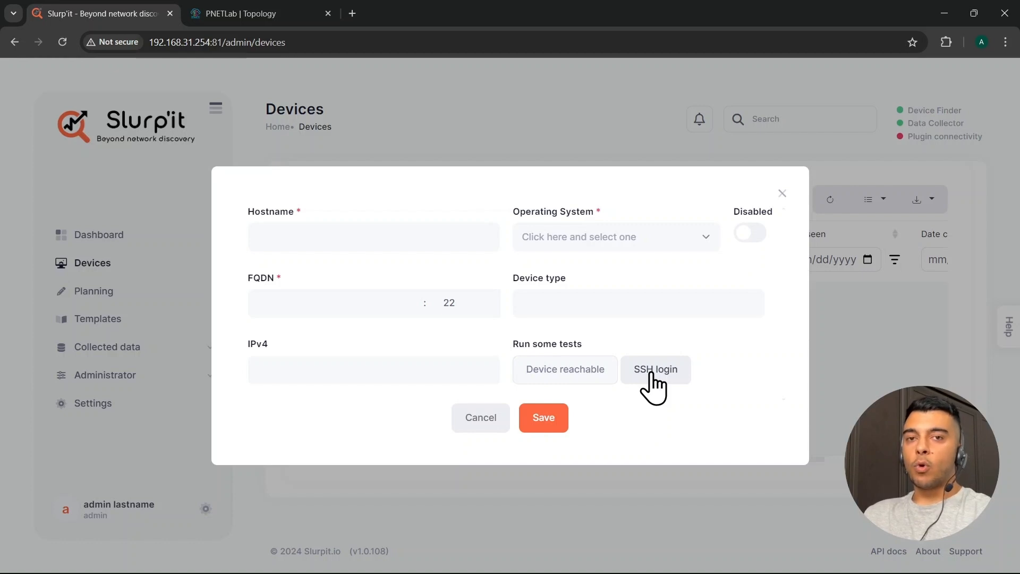
Close the empty add-device form and switch to the PNETLab router topology
left_click(780, 194)
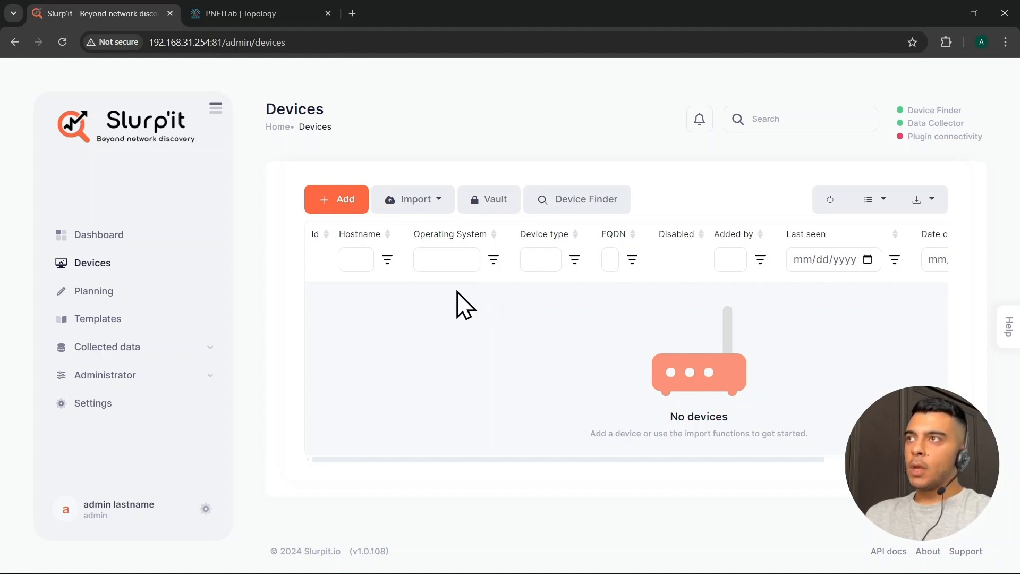
left_click(260, 16)
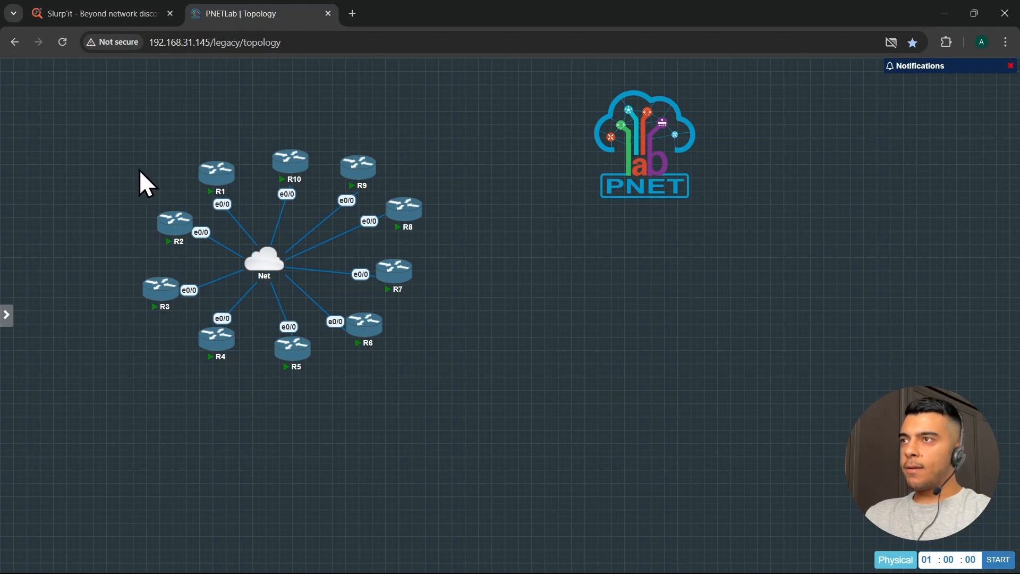
Select the ten routers and Net cloud to review them, then return to Slurp'it's empty Devices page
left_click_drag(139, 182, 429, 362)
left_click(479, 427)
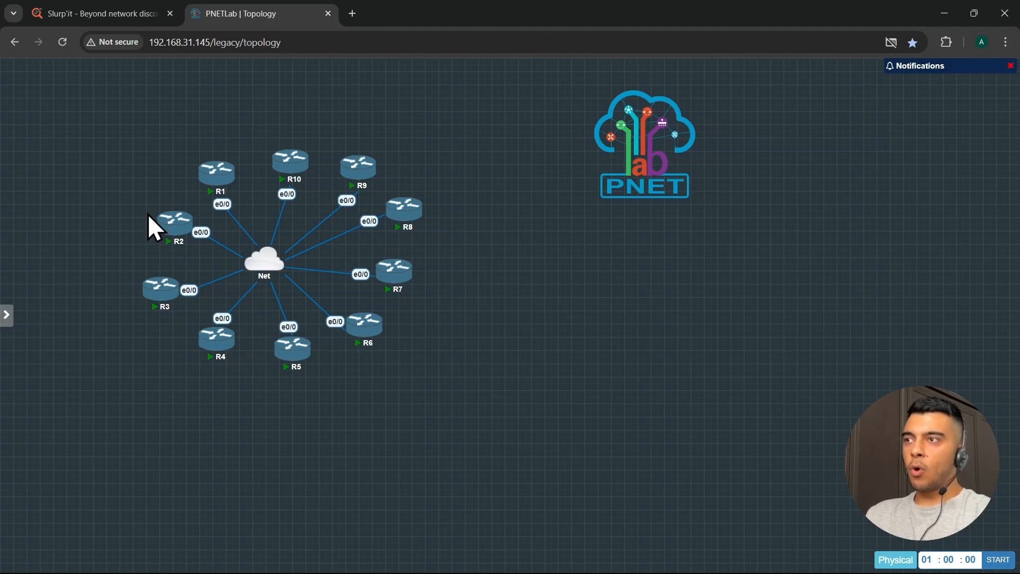
left_click_drag(118, 118, 442, 430)
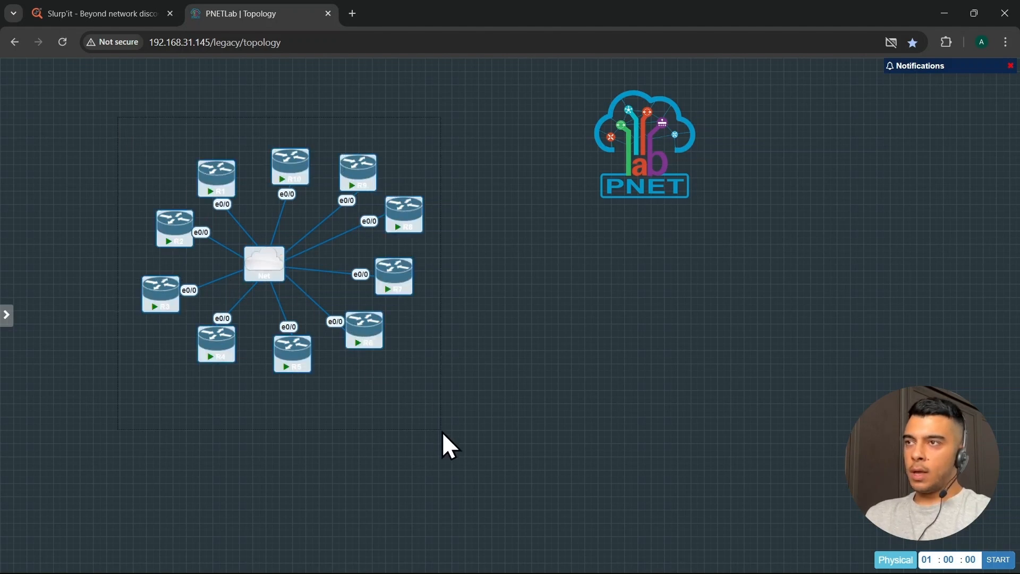
left_click(419, 401)
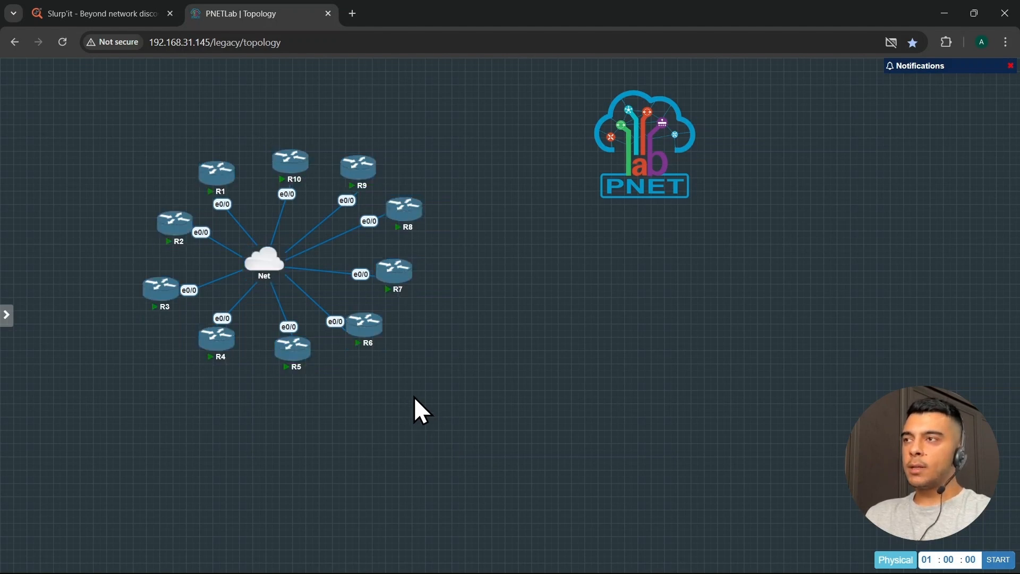
left_click(128, 21)
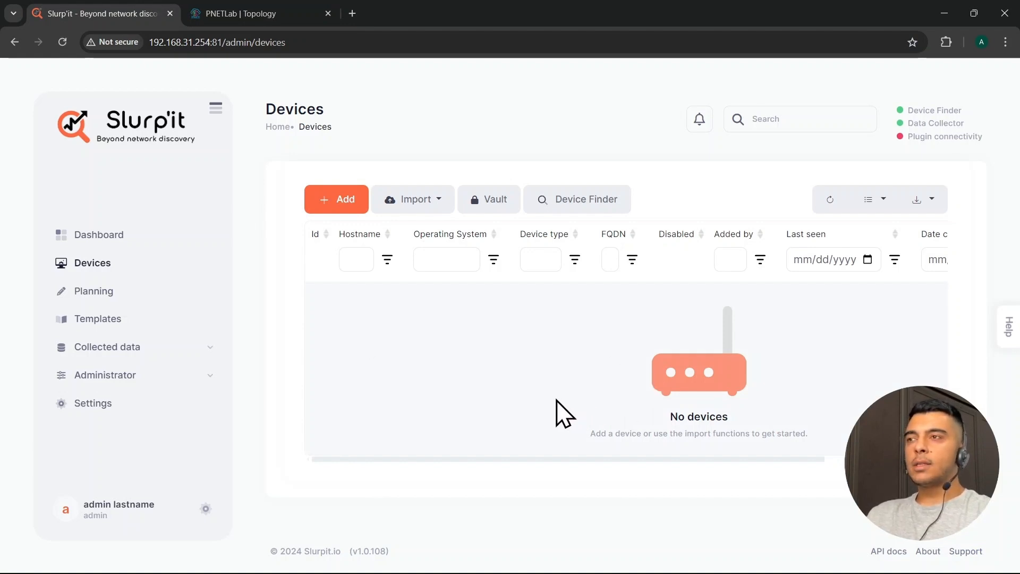
left_click(237, 20)
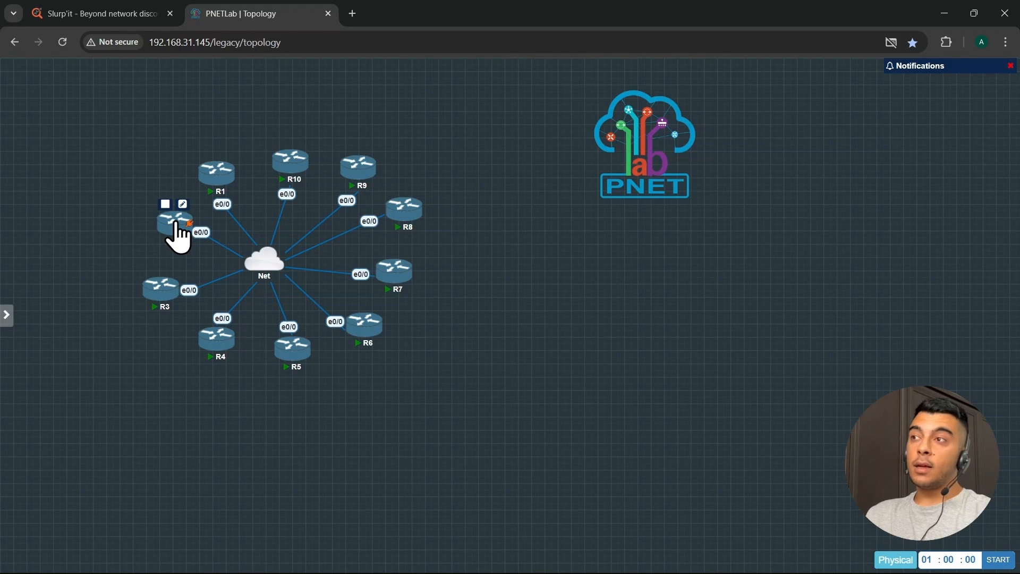
left_click_drag(109, 164, 476, 417)
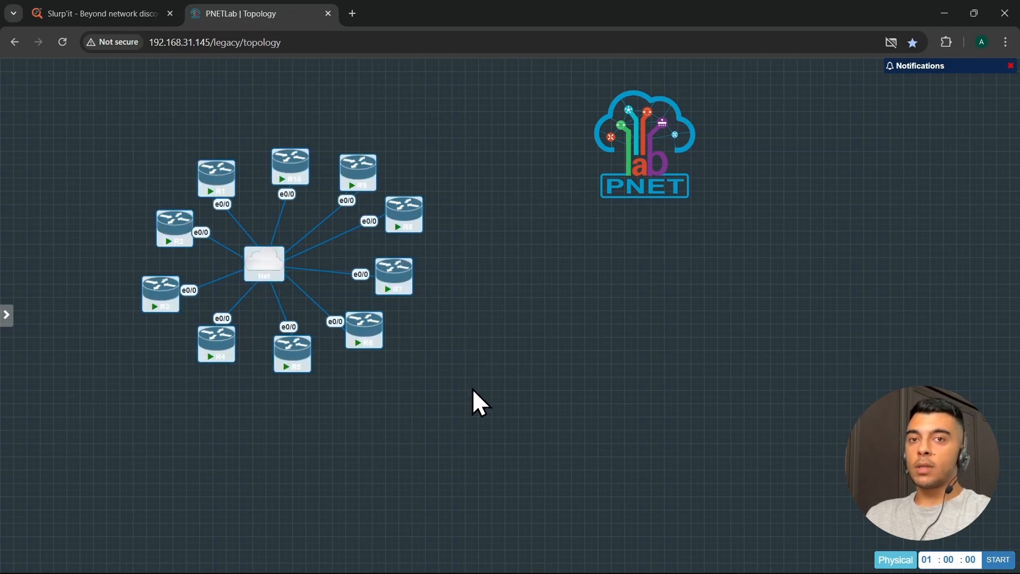
left_click(473, 391)
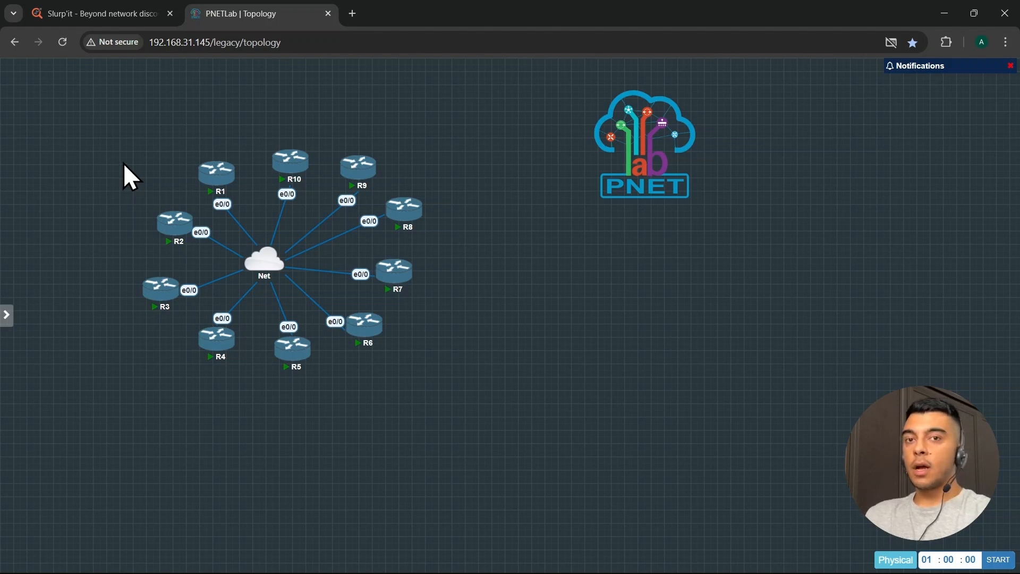
left_click(85, 10)
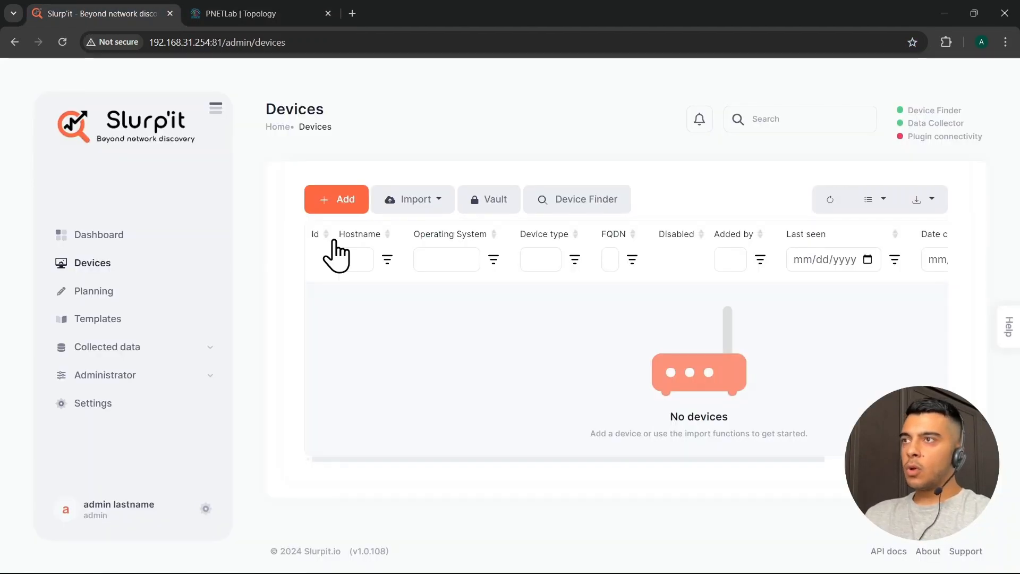
Enter a new device: hostname R1, OS cisco_ios, FQDN 192.168.31.49, device type Router
left_click(335, 201)
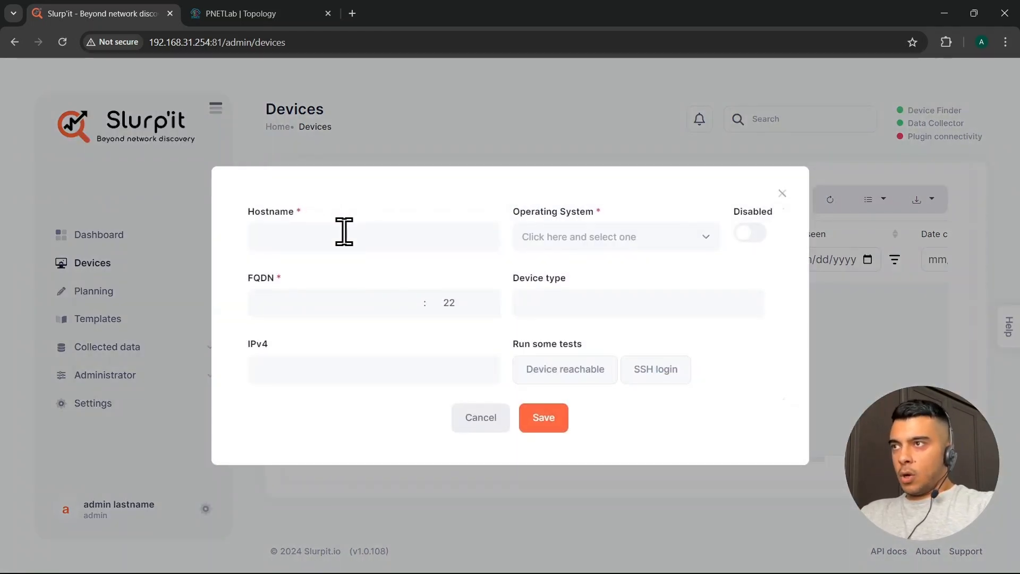
left_click(344, 232)
type("R1")
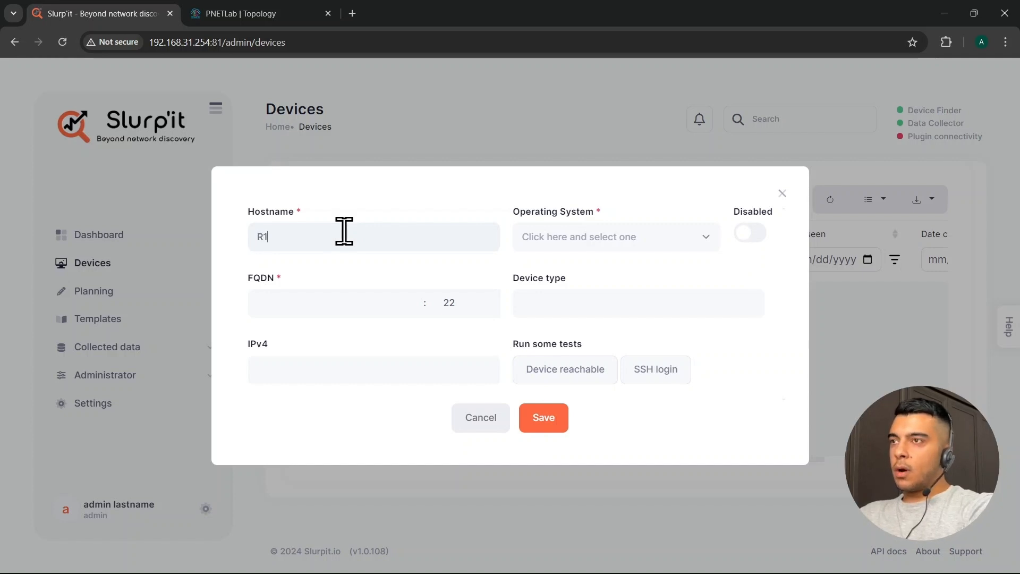
key("Return")
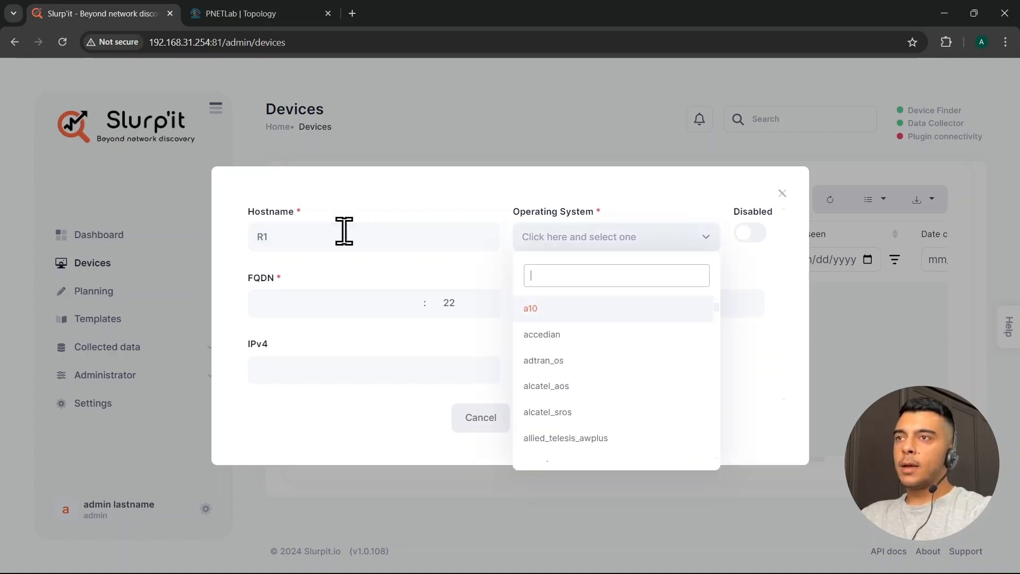
type("ios")
key("Return")
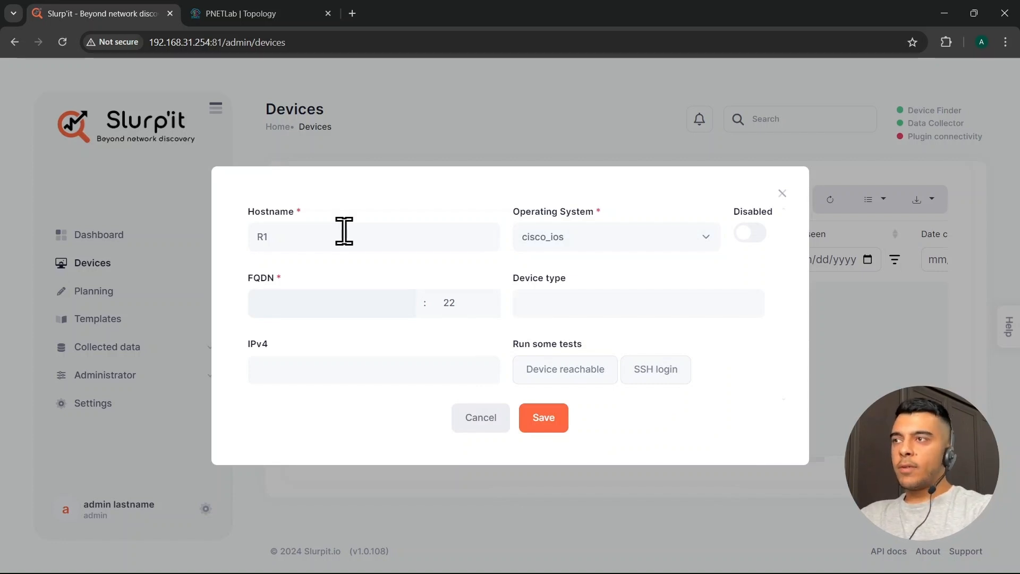
type("192.168.3")
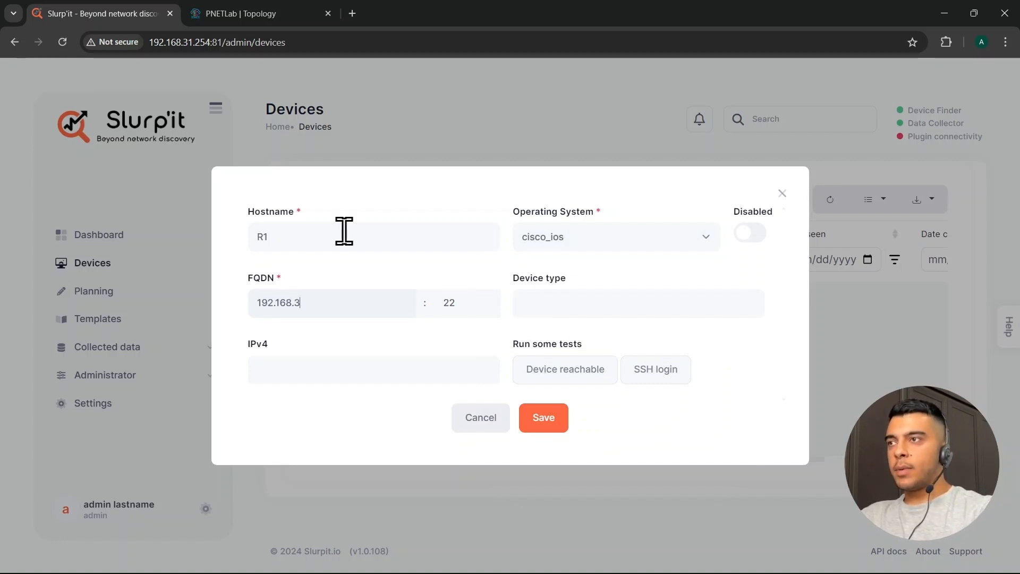
type("1.49")
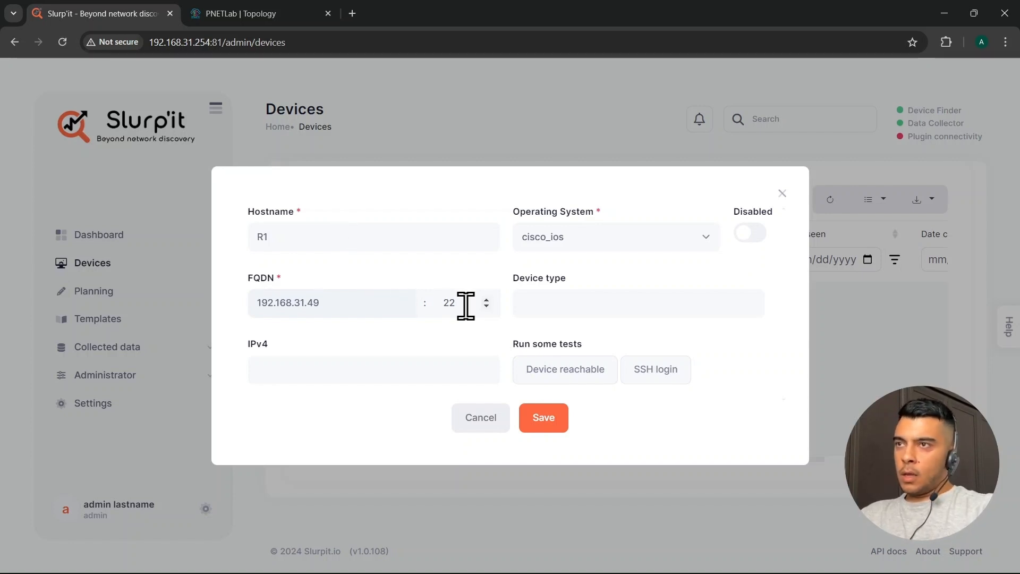
left_click(532, 300)
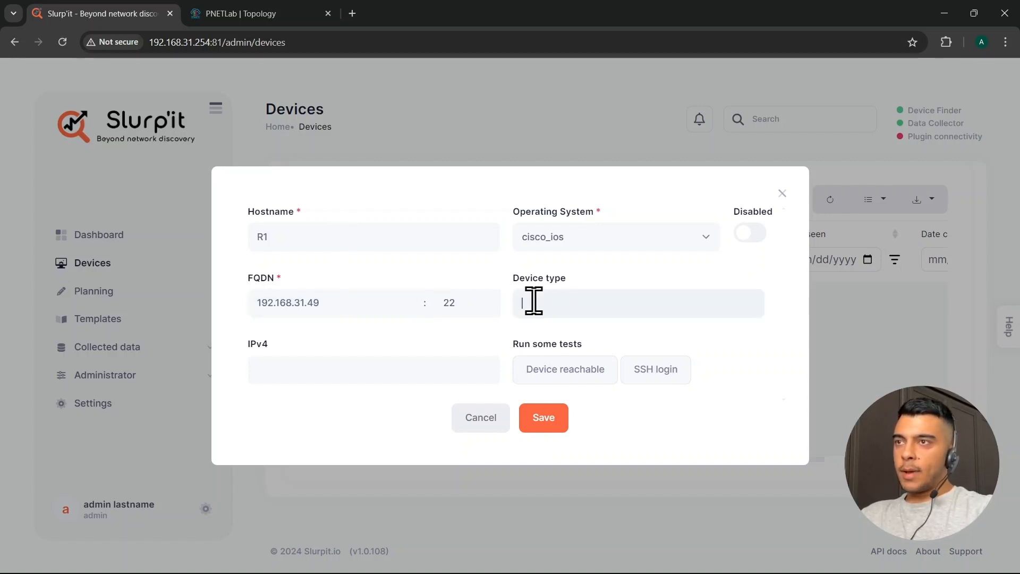
type("Router")
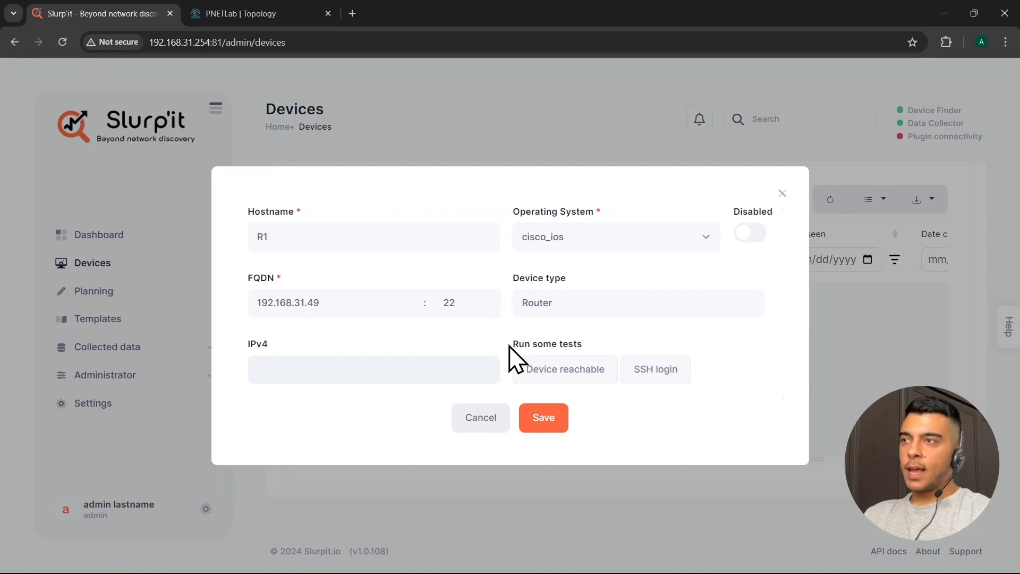
Save the R1 device and open its details
left_click(544, 421)
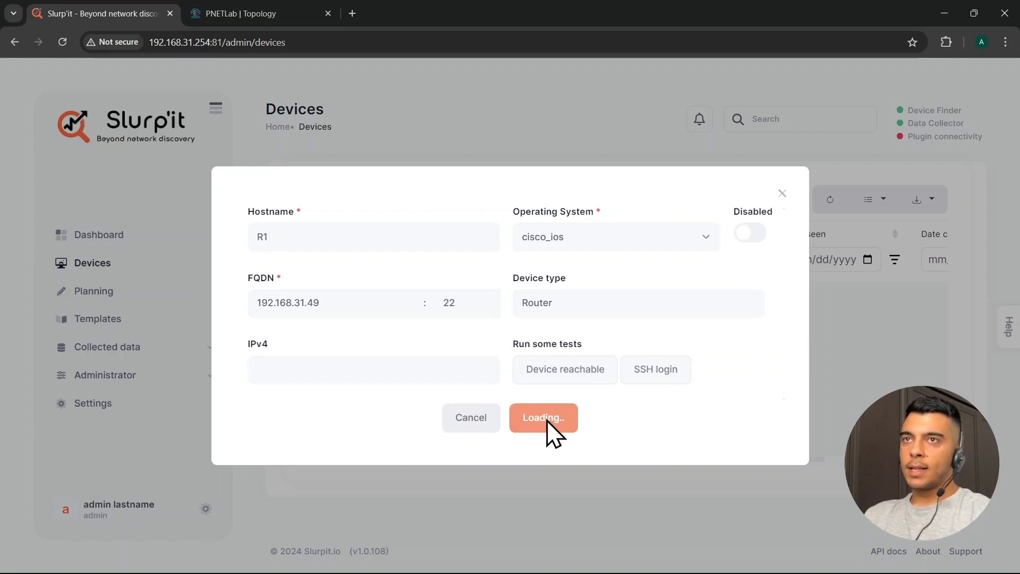
left_click(347, 335)
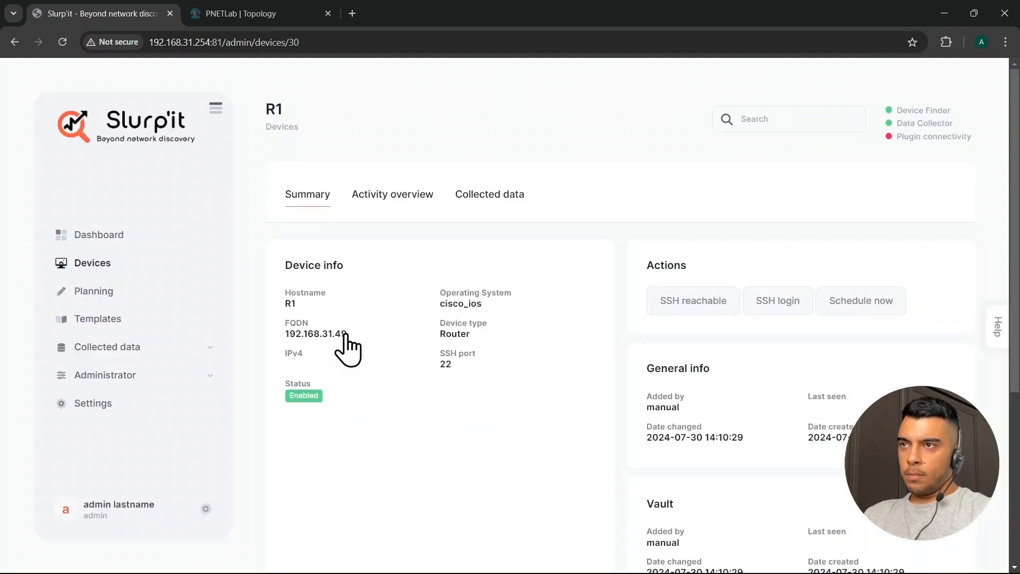
scroll(439, 398, "down", 3)
scroll(650, 382, "up", 3)
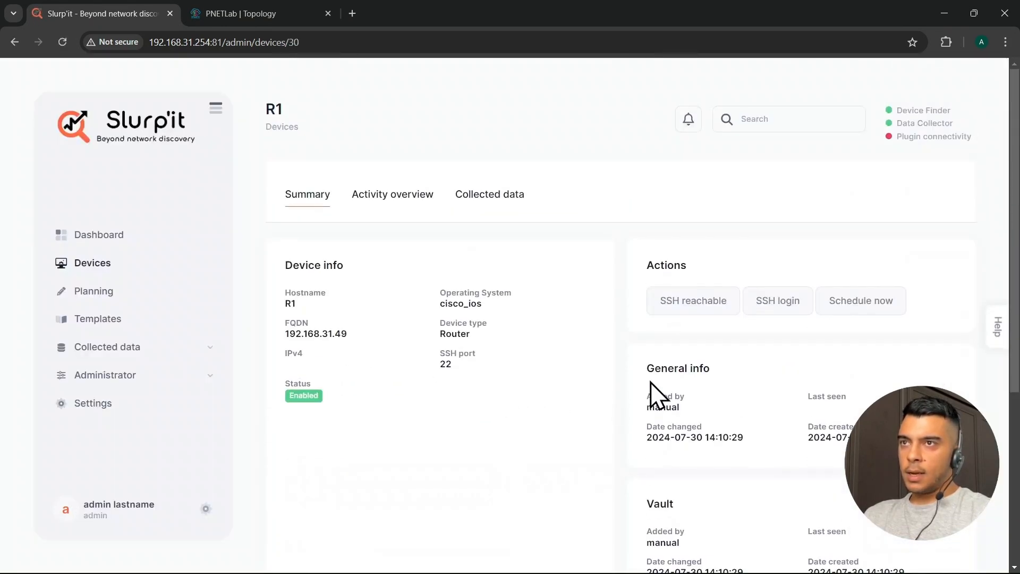
Run R1's SSH reachability and login tests on port 22, then return to Devices
left_click(677, 311)
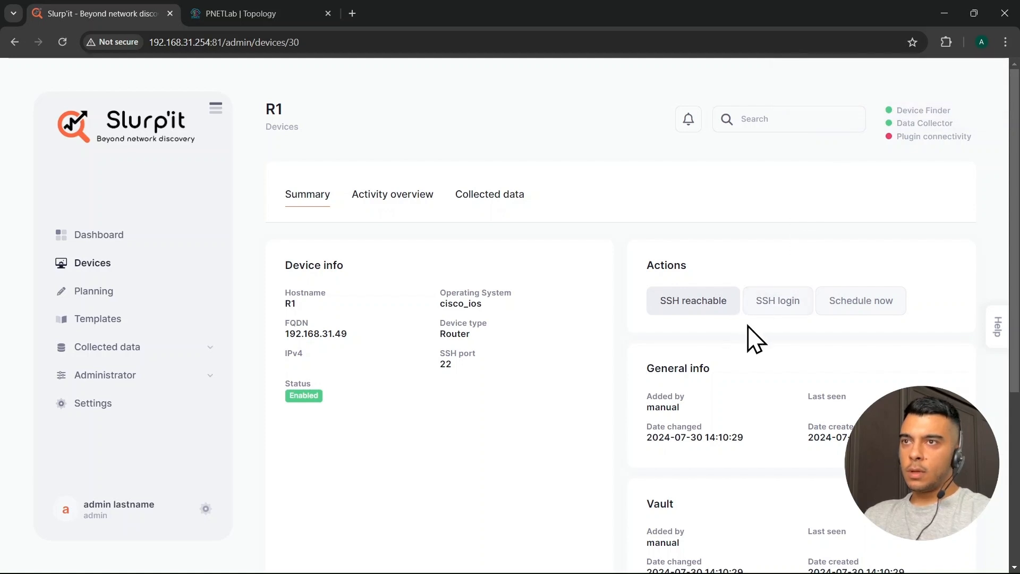
left_click(769, 313)
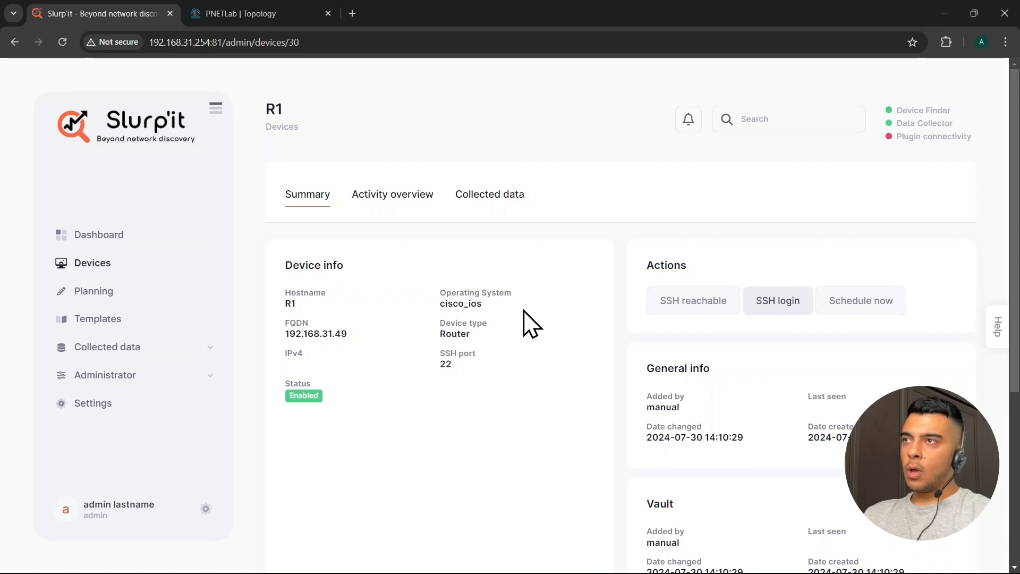
scroll(694, 364, "down", 5)
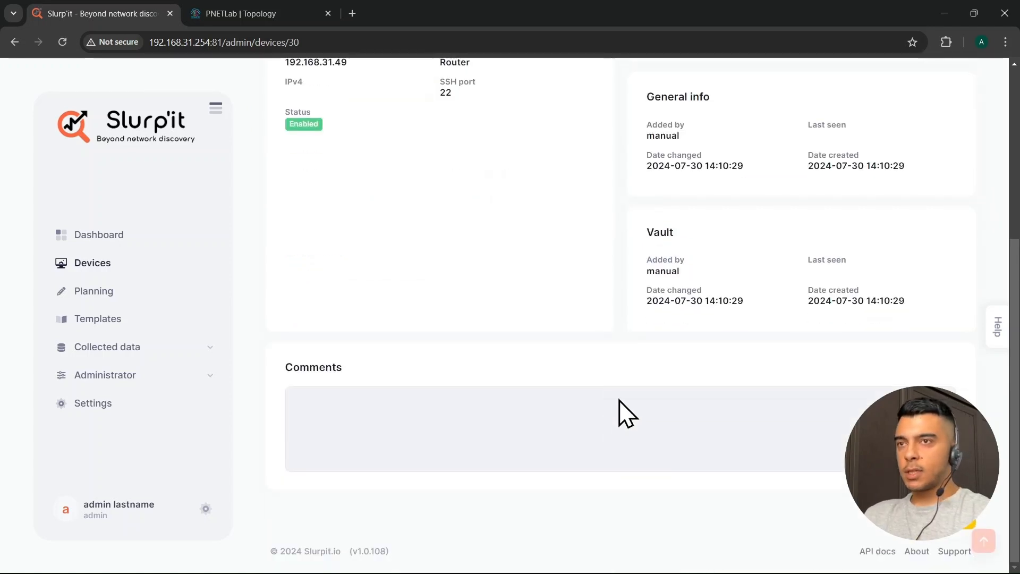
scroll(618, 409, "up", 5)
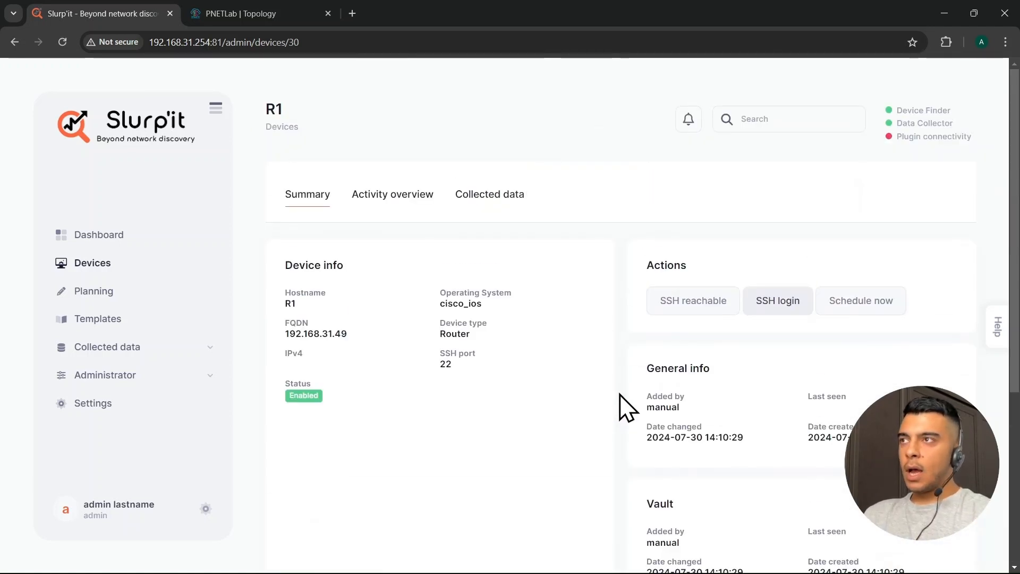
left_click(101, 266)
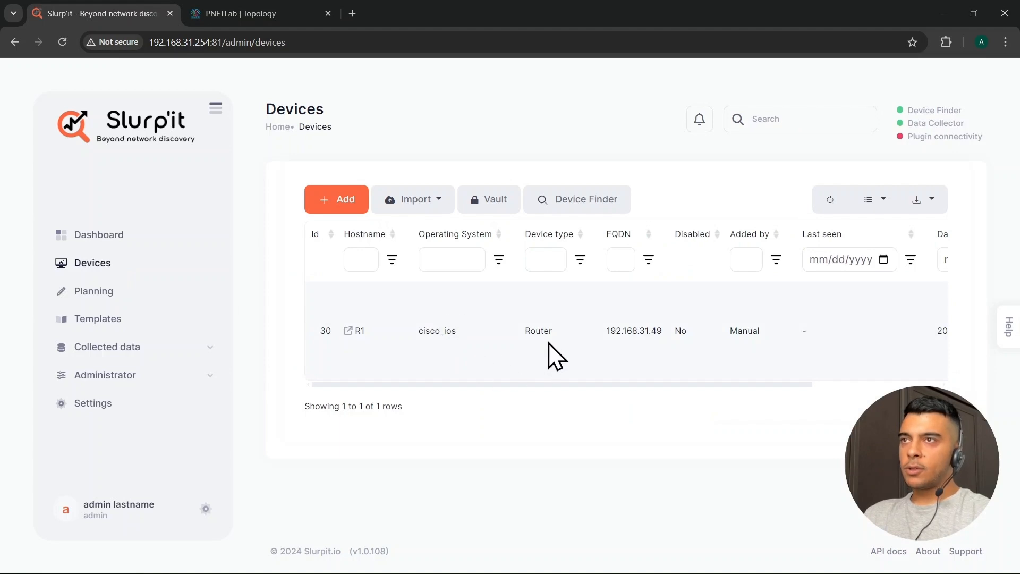
Create a device finder named PNET using snmpv2c, entering the router's community string as the key
left_click(566, 224)
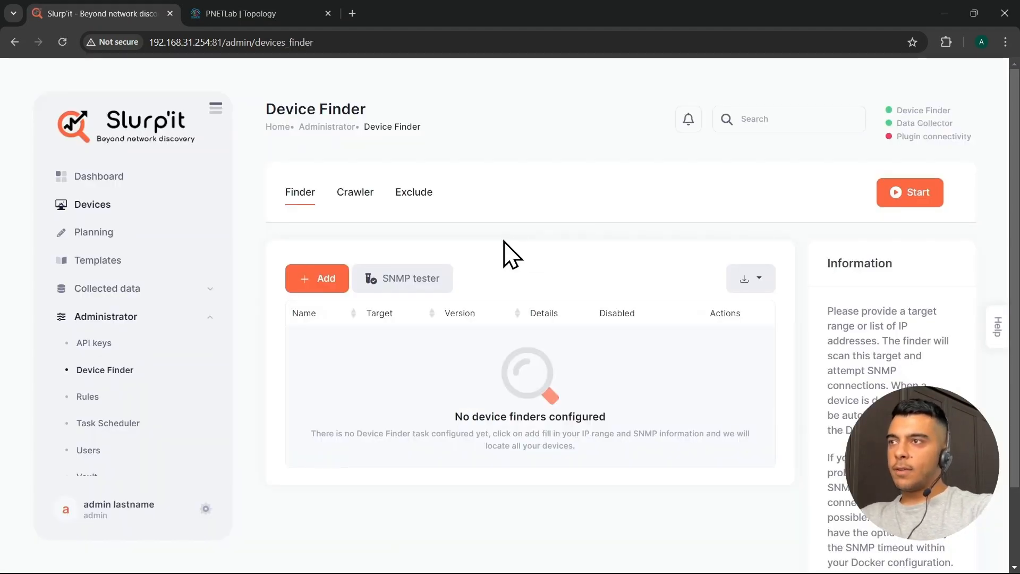
left_click(321, 290)
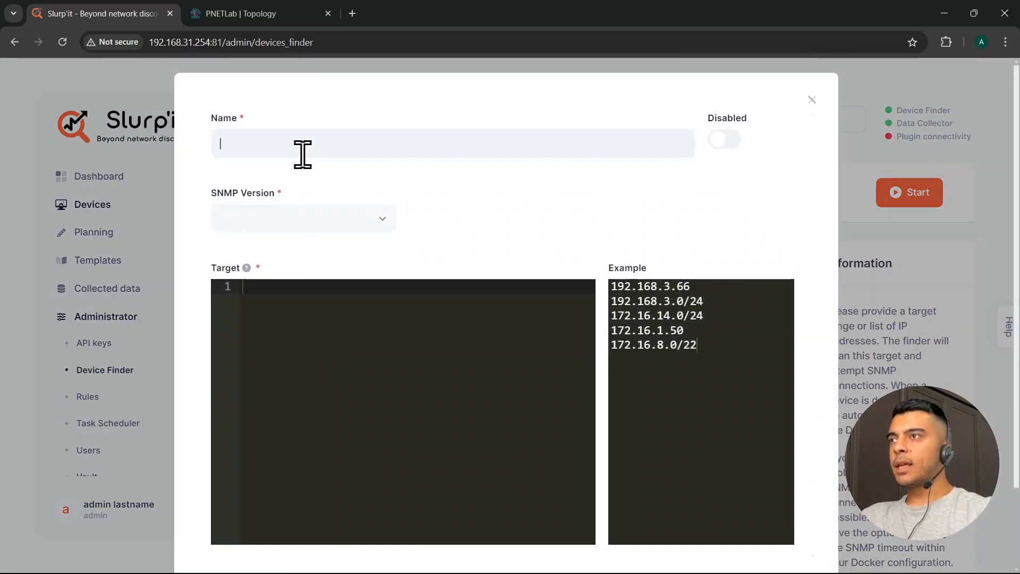
type("PNE")
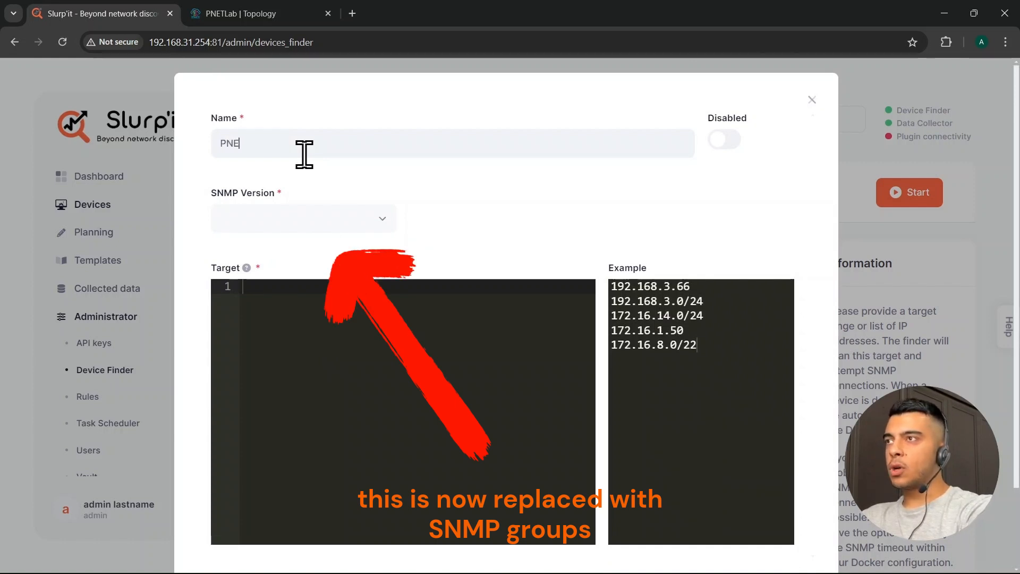
type("T")
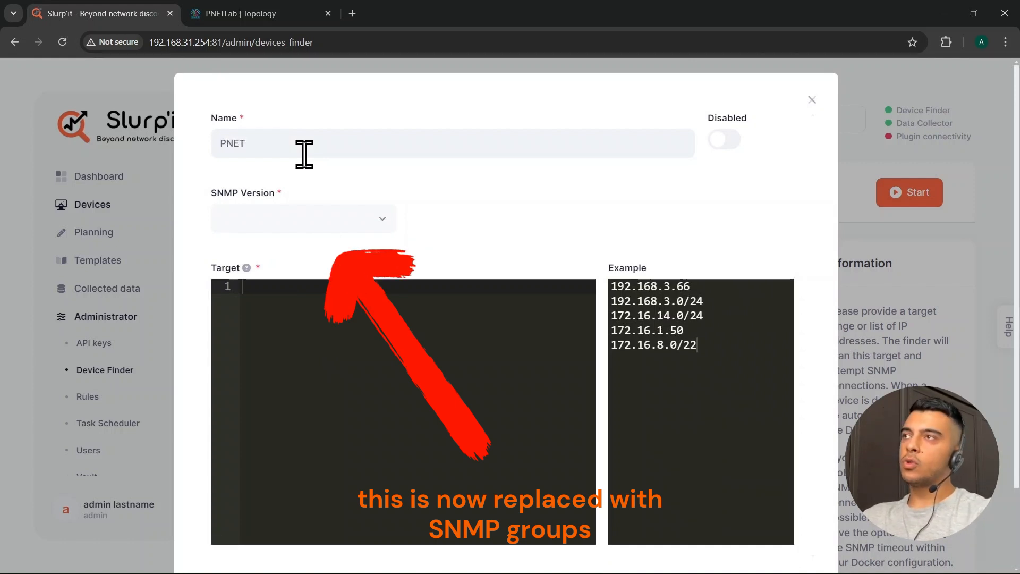
left_click(317, 219)
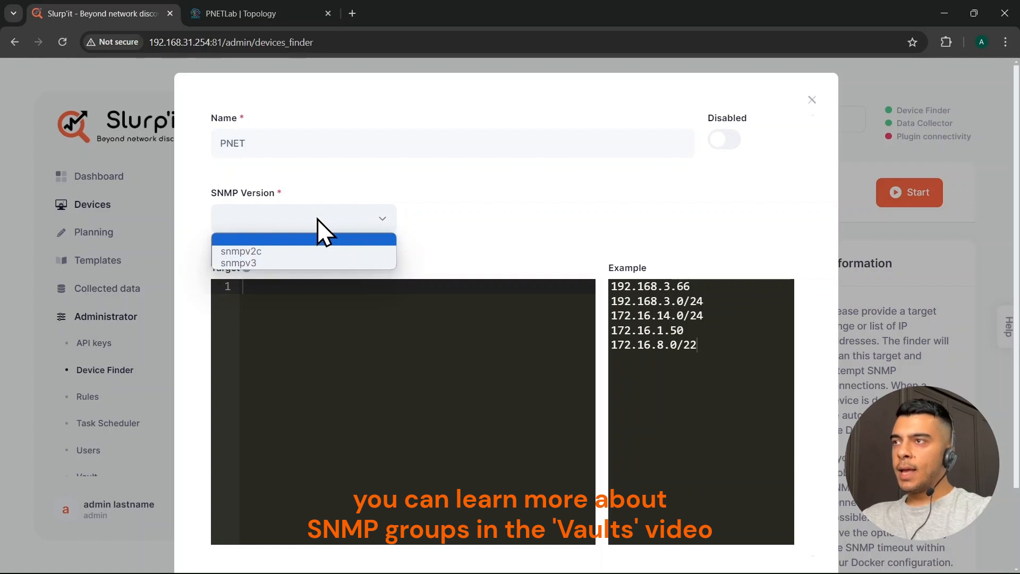
left_click(277, 253)
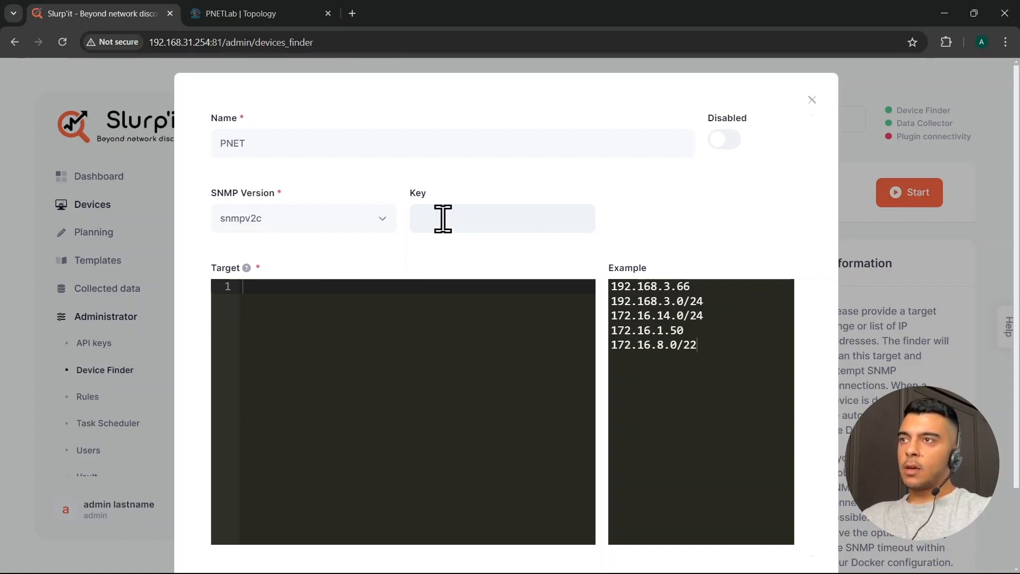
type("de")
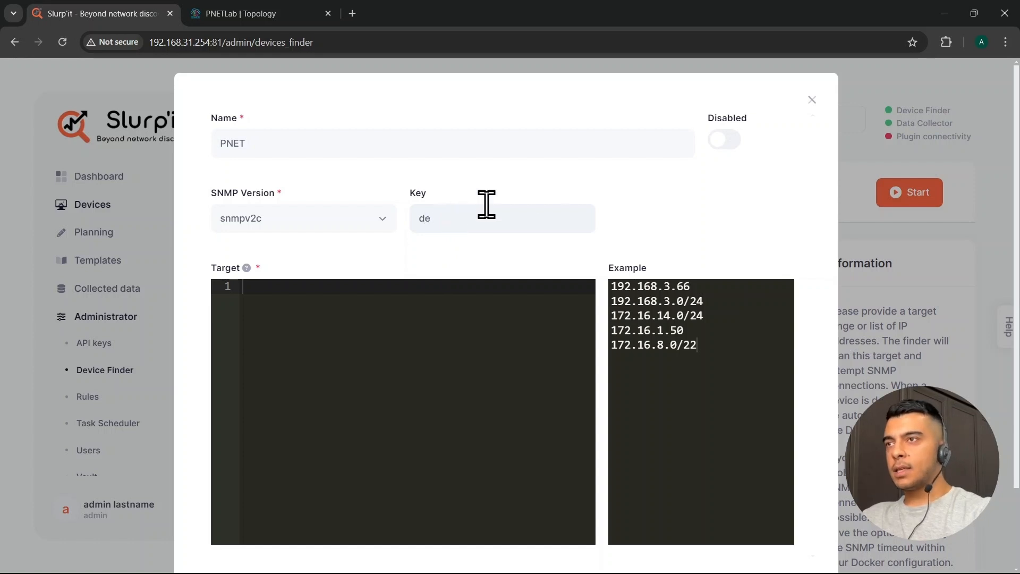
key("BackSpace")
key("BackSpace")
type("DEVICE_FIND")
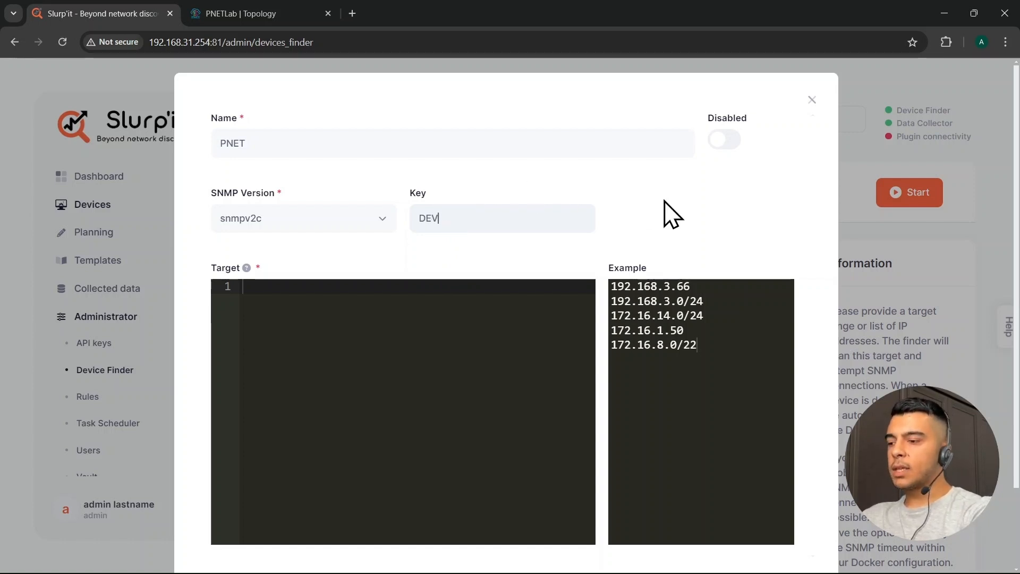
type("ER")
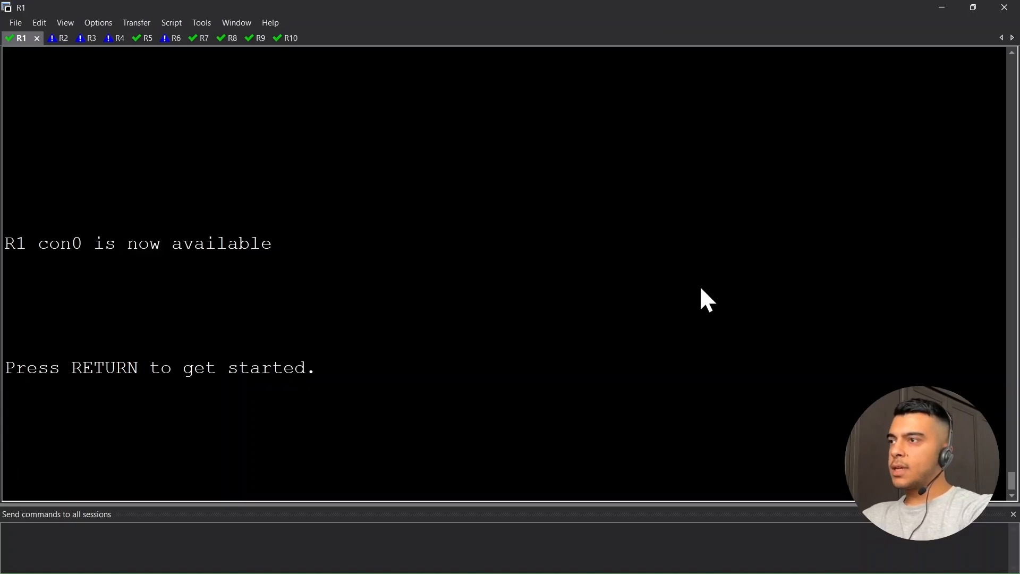
Enter privileged mode on R1 and run 'sh run | s snmp'
key("Return")
key("Return")
key("Return")
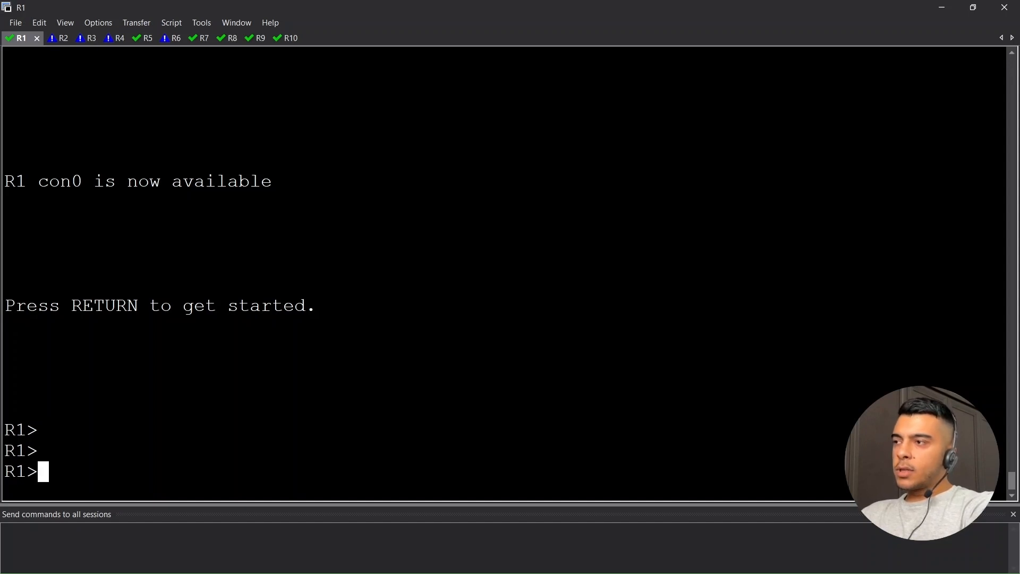
type("EN")
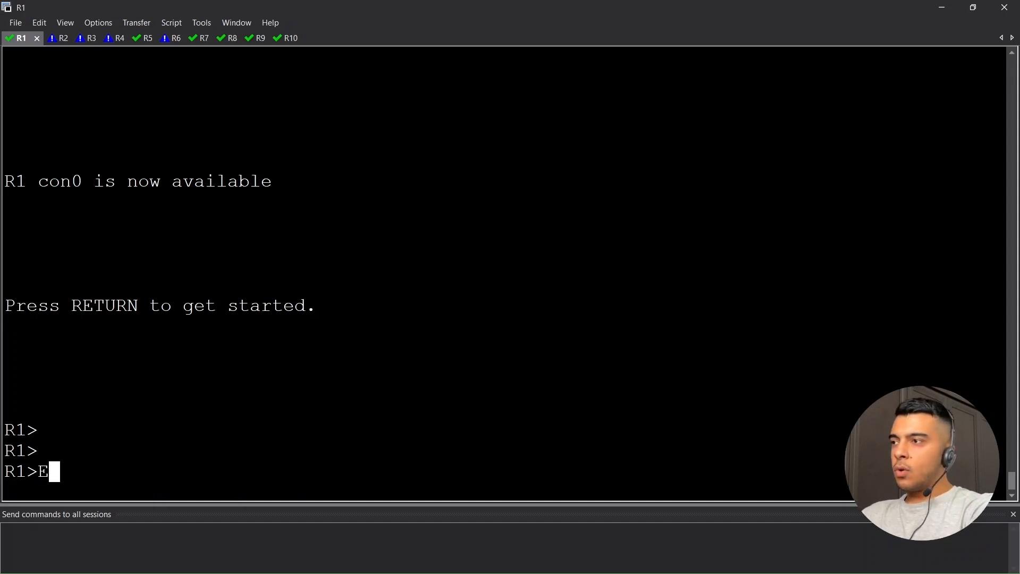
key("Return")
key("Return")
key("Return")
key("Return")
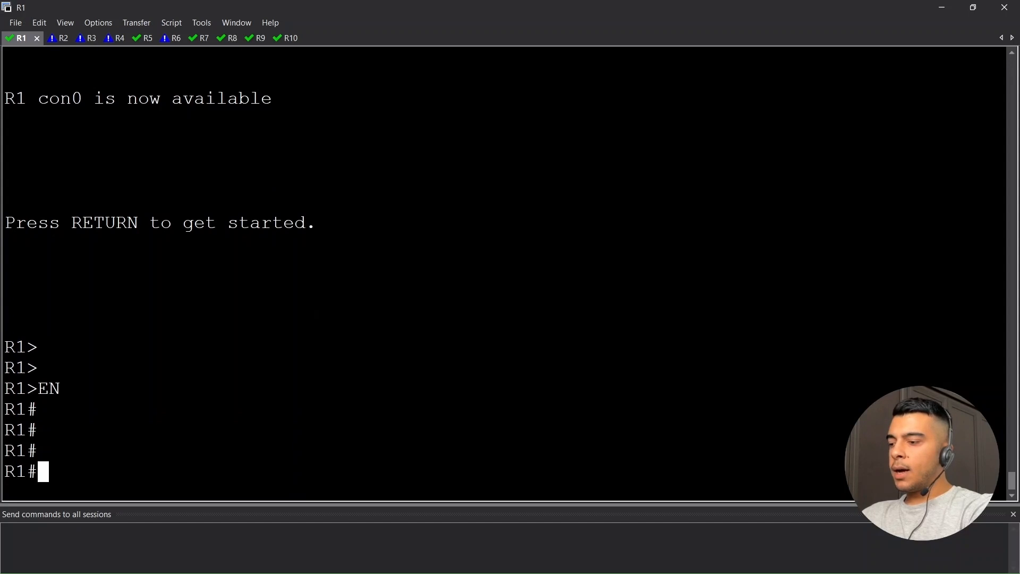
type("sh run | s snmp")
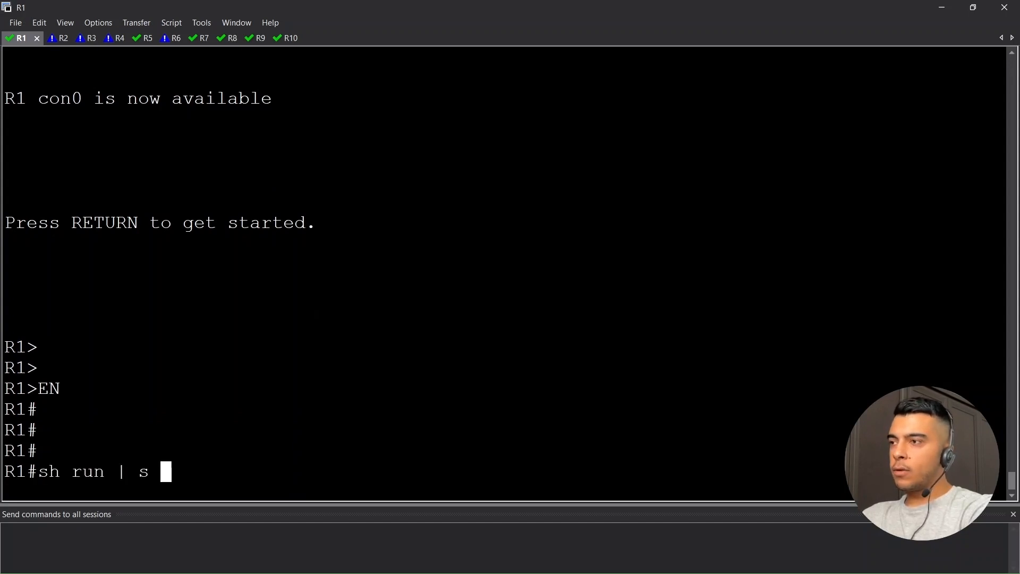
key("Return")
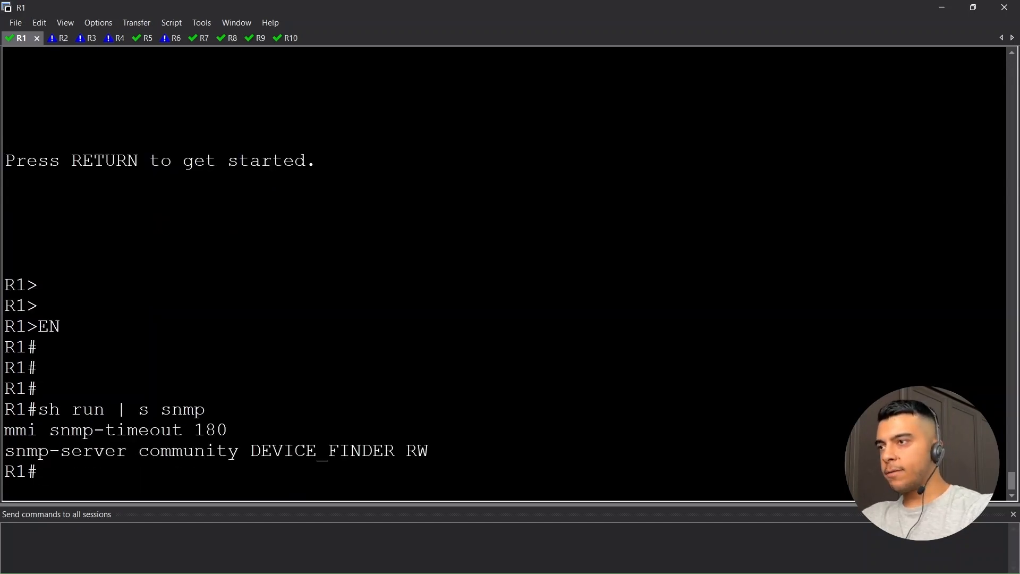
Highlight the snmp-server community line to confirm its read-write community name
left_click_drag(428, 451, 10, 448)
left_click(11, 448)
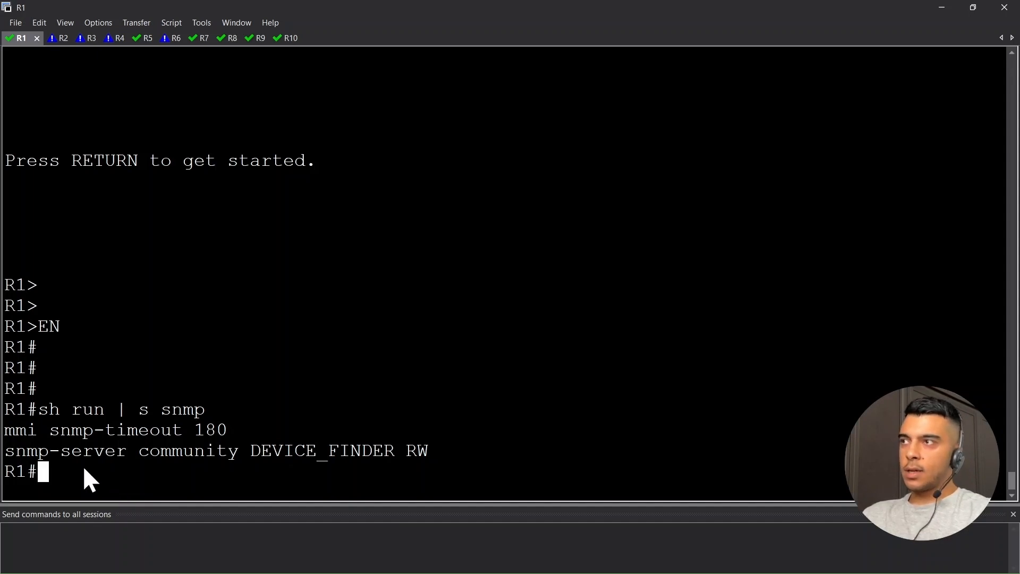
left_click_drag(430, 451, 14, 452)
left_click(61, 473)
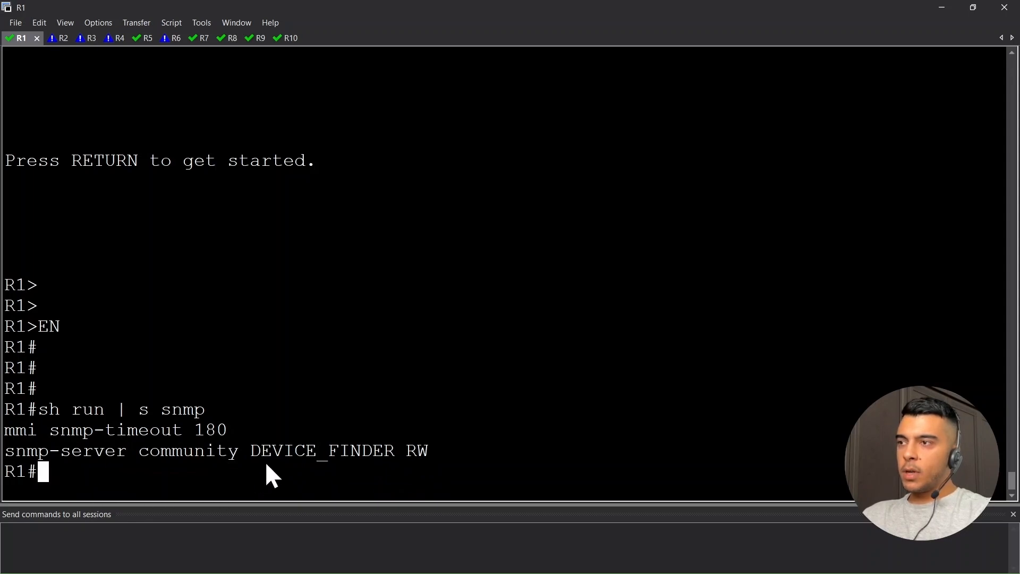
left_click_drag(252, 451, 424, 453)
left_click(394, 460)
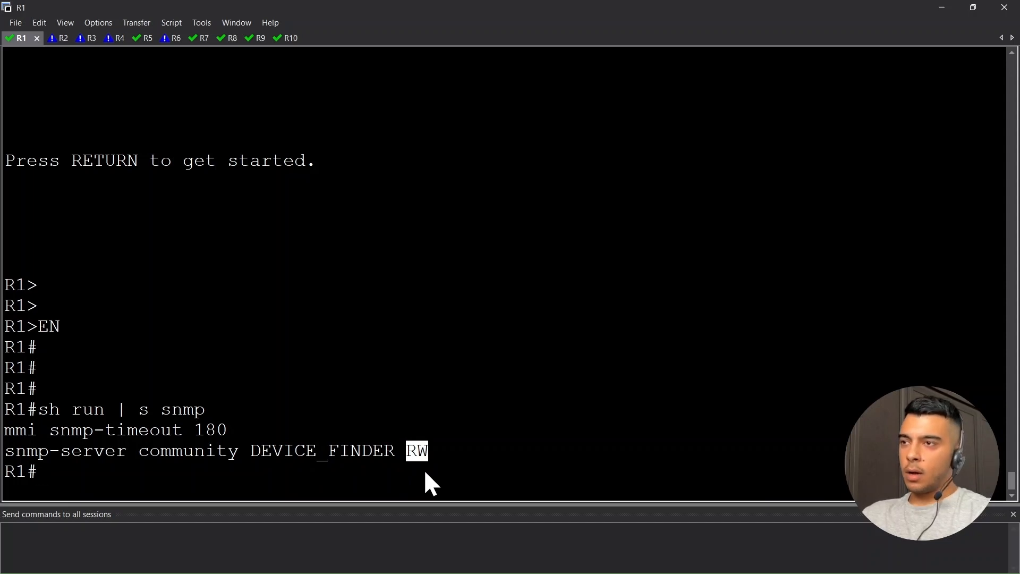
left_click(104, 464)
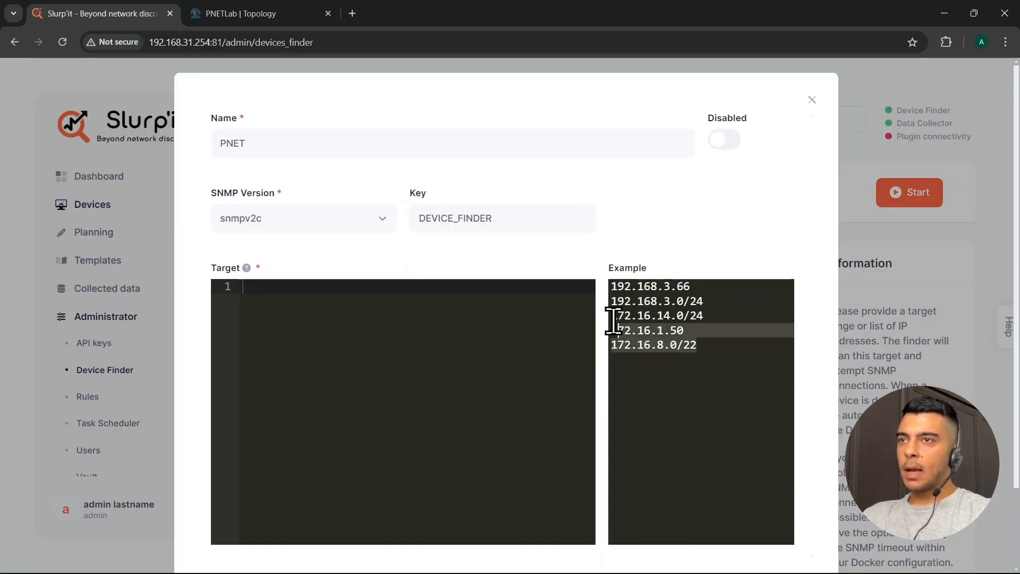
Set the PNET finder's target to 192.168.31.0/24, save it, and start the scan
left_click_drag(613, 321, 596, 292)
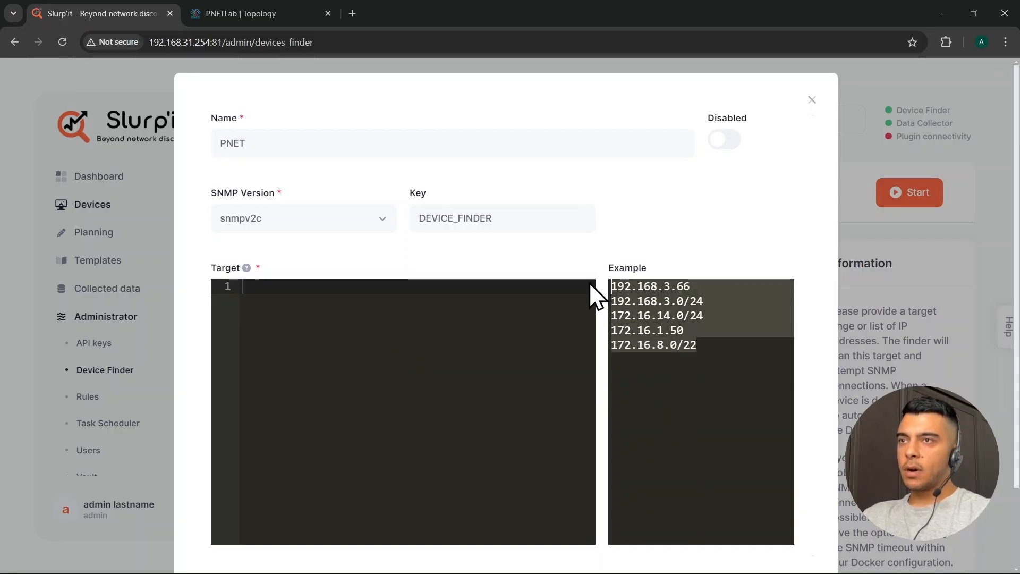
type("192")
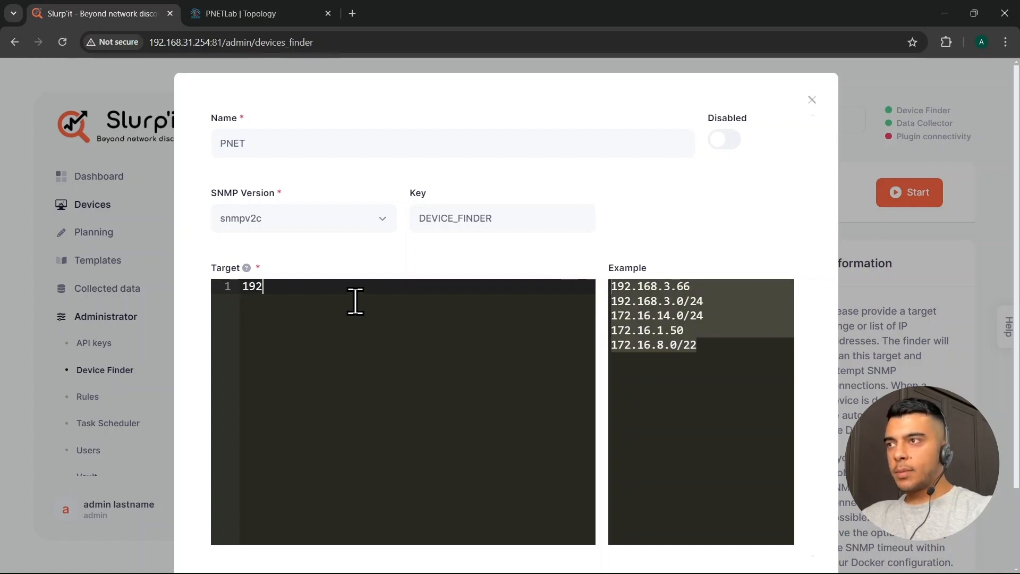
type(".168.31")
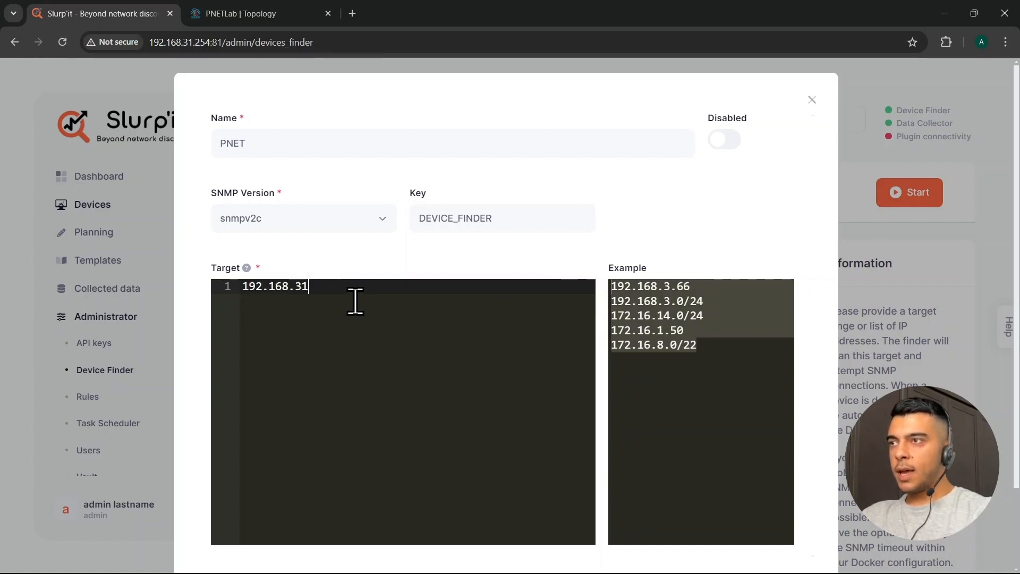
type(".0/24")
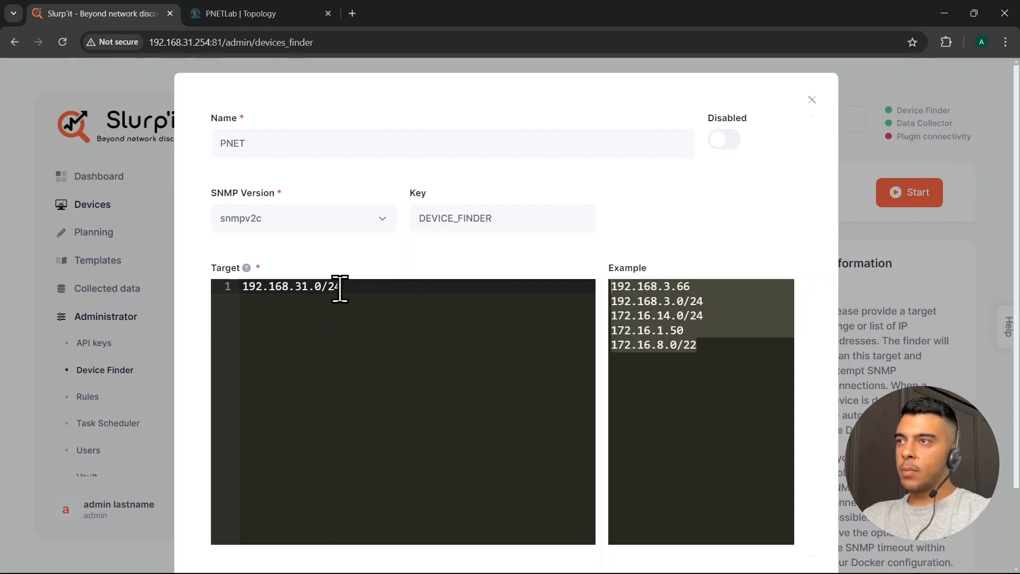
left_click_drag(340, 287, 239, 286)
left_click(361, 325)
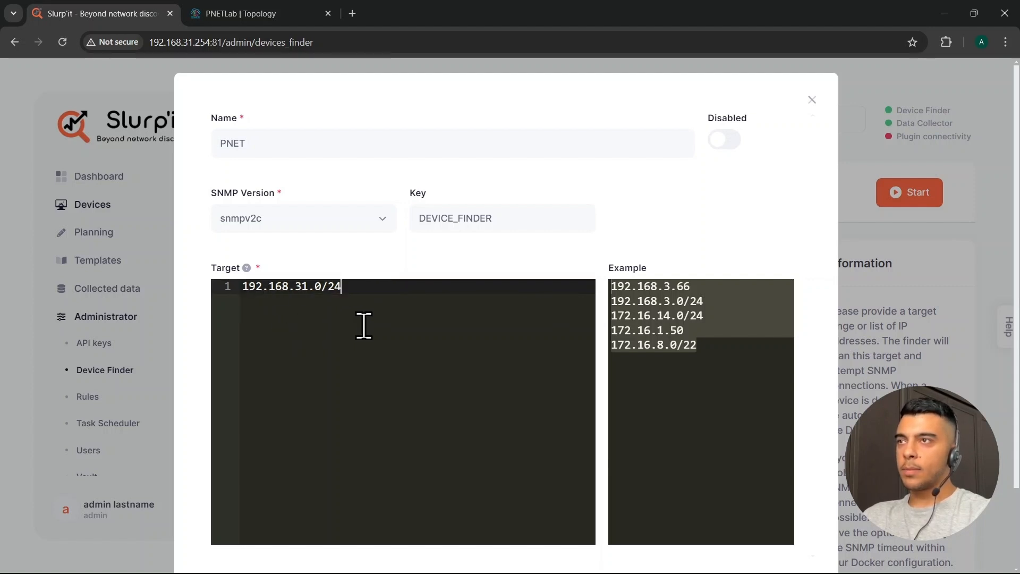
scroll(394, 359, "down", 2)
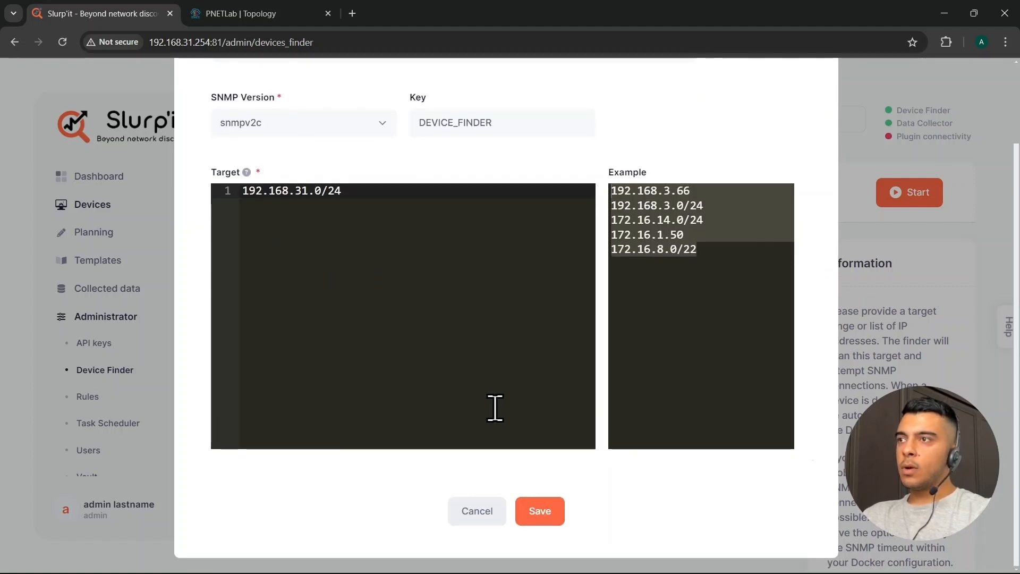
left_click(536, 509)
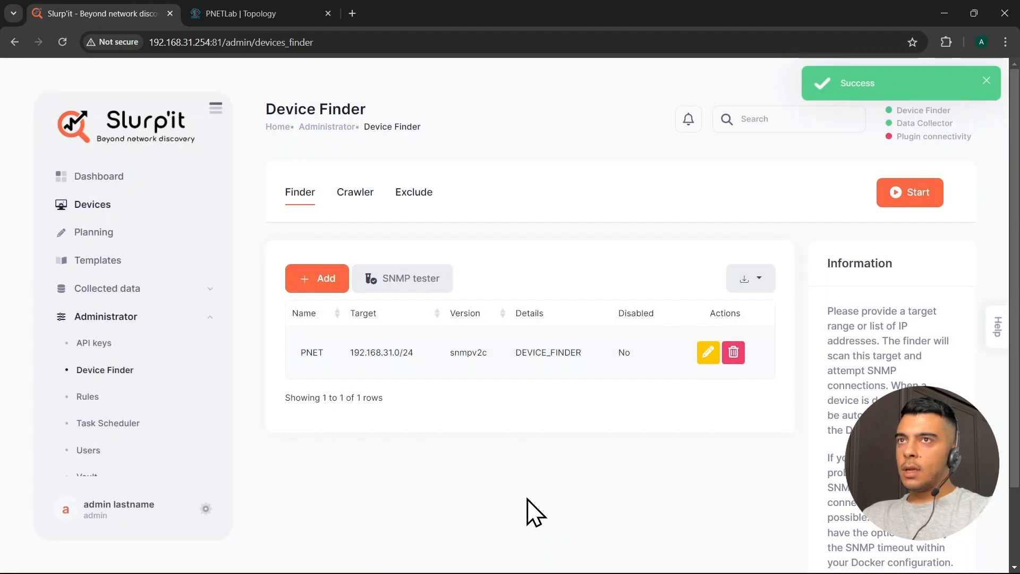
left_click(913, 199)
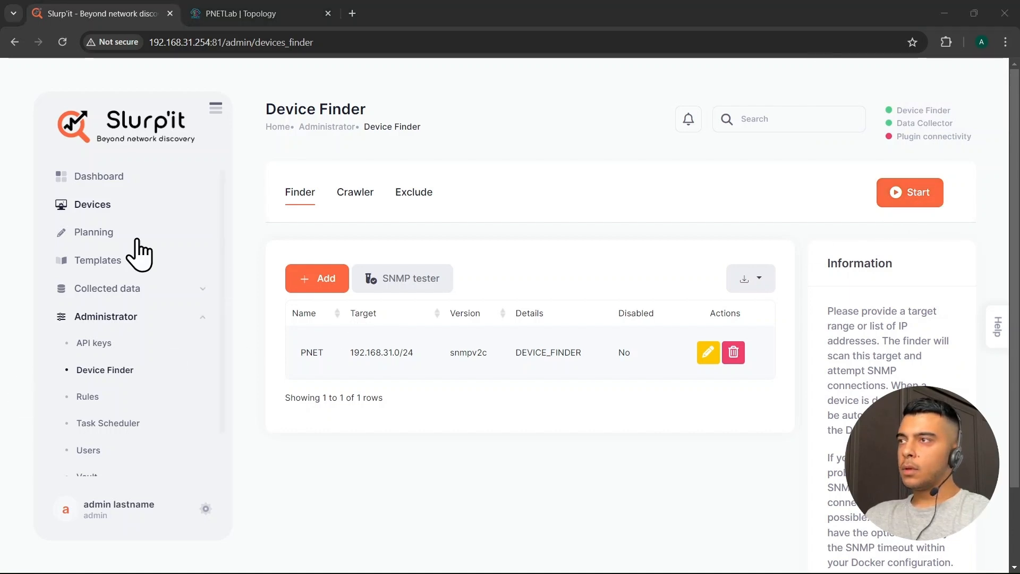
Check the Devices list shows 10 of 10 rows, then return to the Device Finder page
left_click(98, 206)
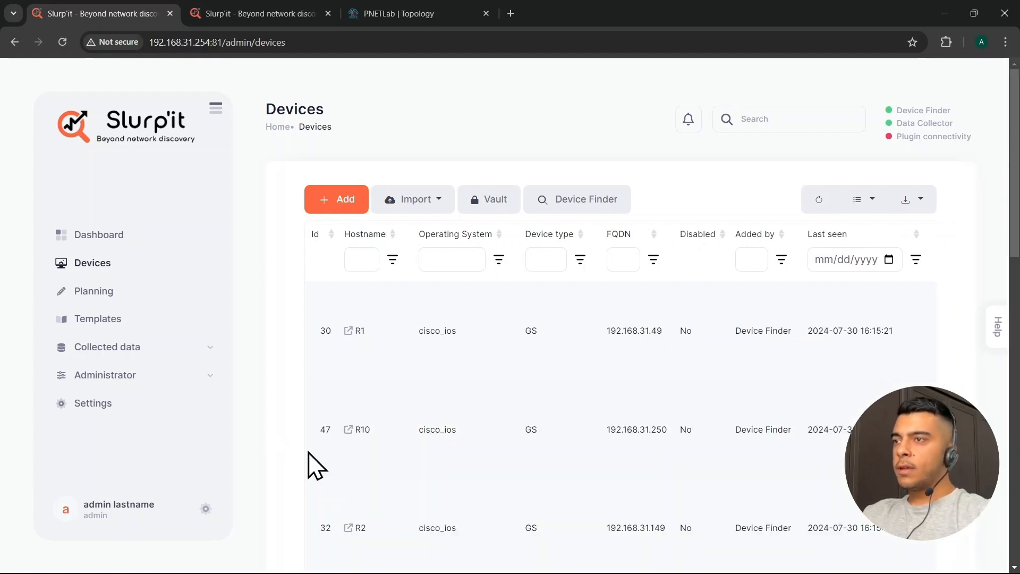
scroll(317, 466, "down", 15)
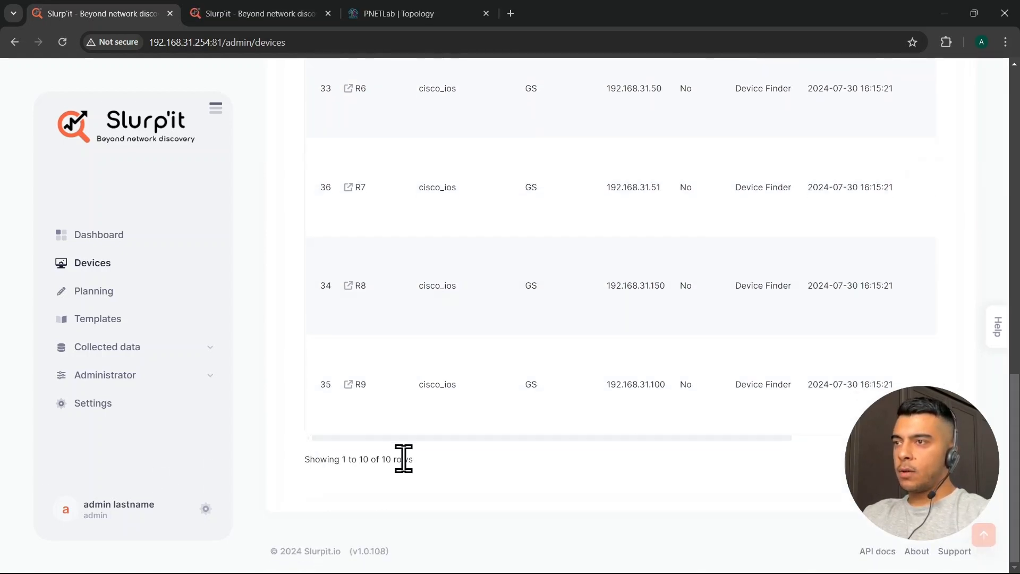
left_click_drag(404, 459, 302, 460)
left_click(325, 462)
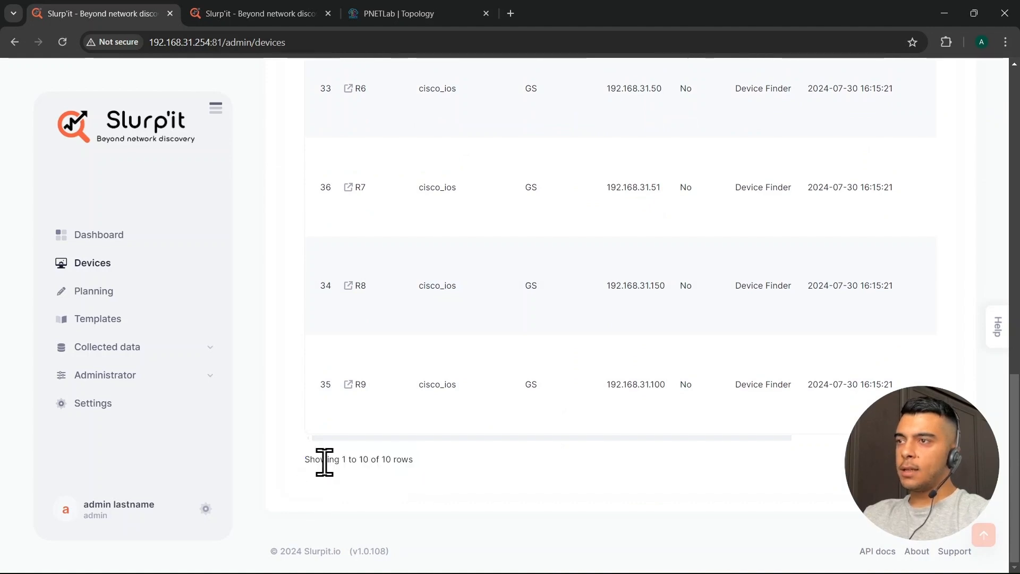
scroll(413, 492, "up", 15)
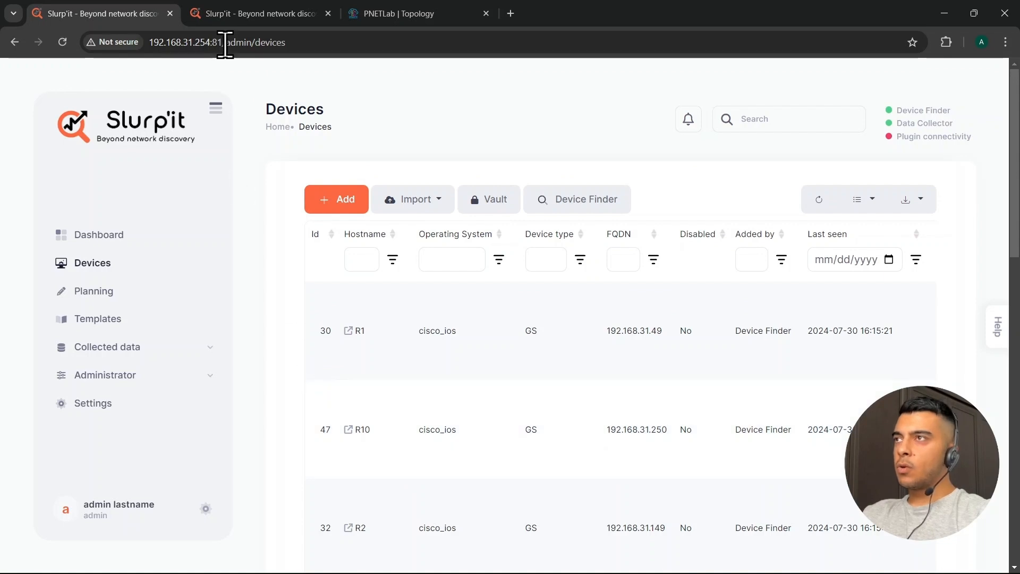
left_click(237, 13)
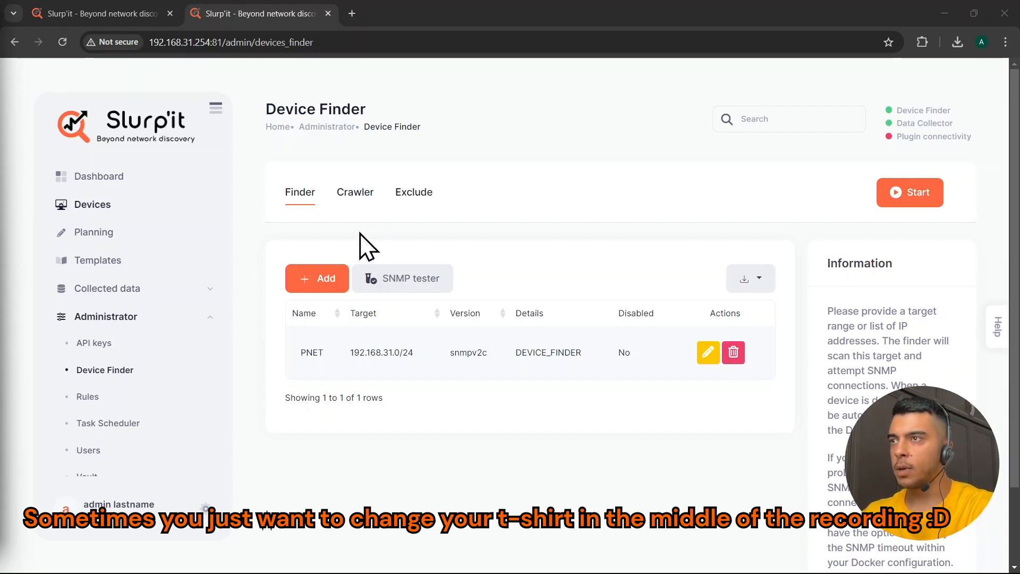
Look over the empty Crawler tab, then go back to the Devices list
left_click(356, 207)
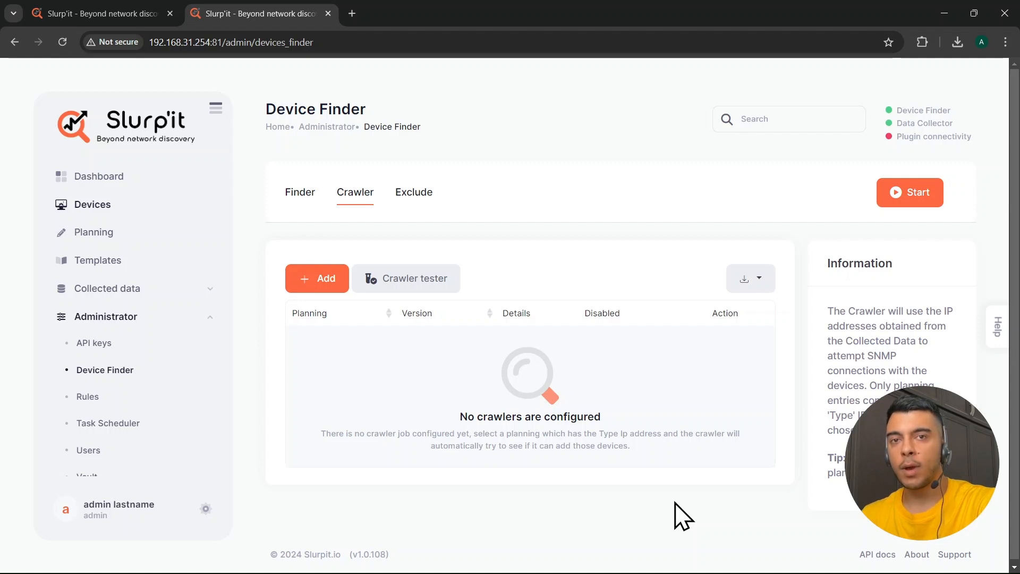
left_click(93, 205)
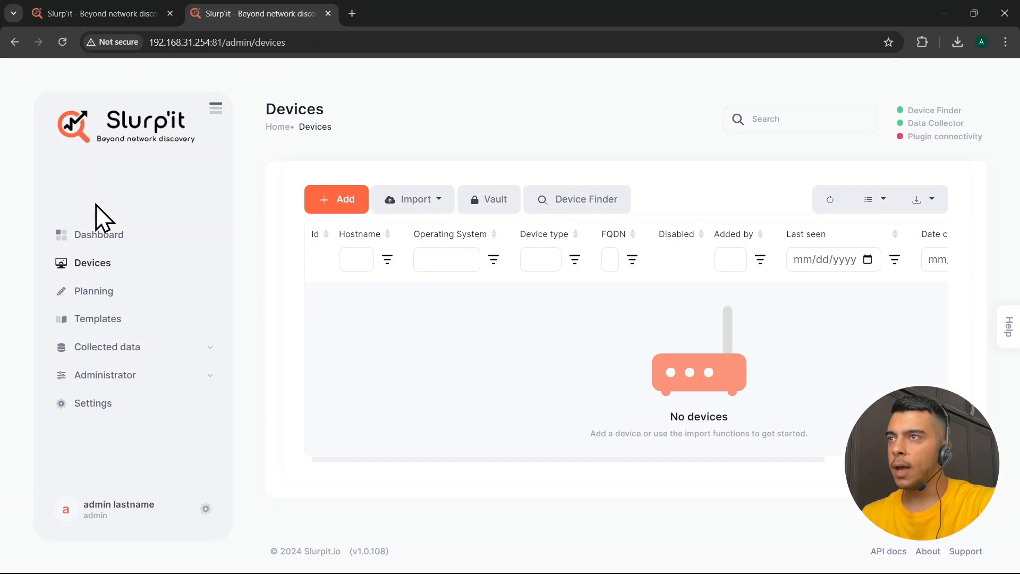
Import device1, device2 and device3 from the example devices.csv file
left_click(418, 209)
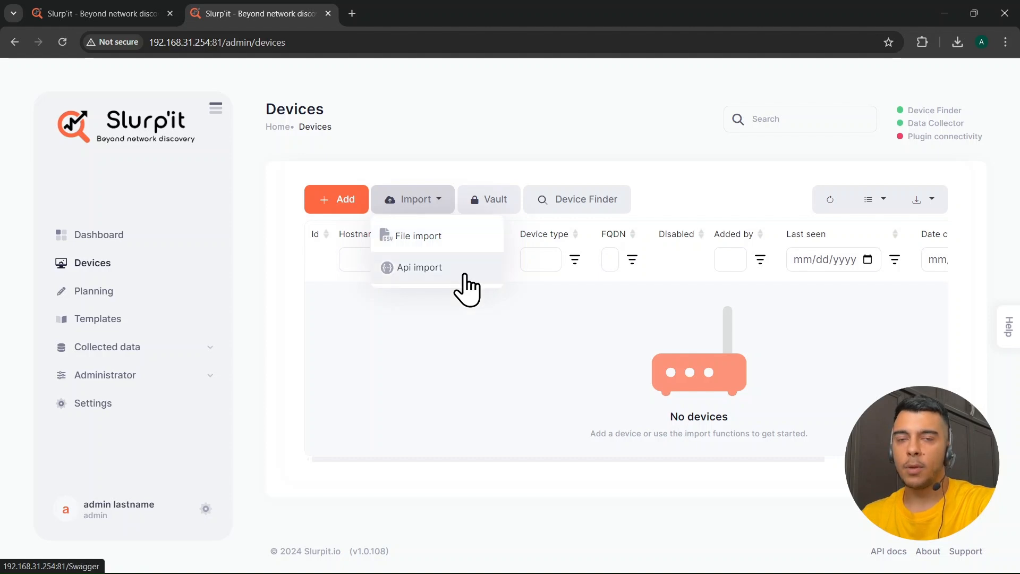
left_click(415, 237)
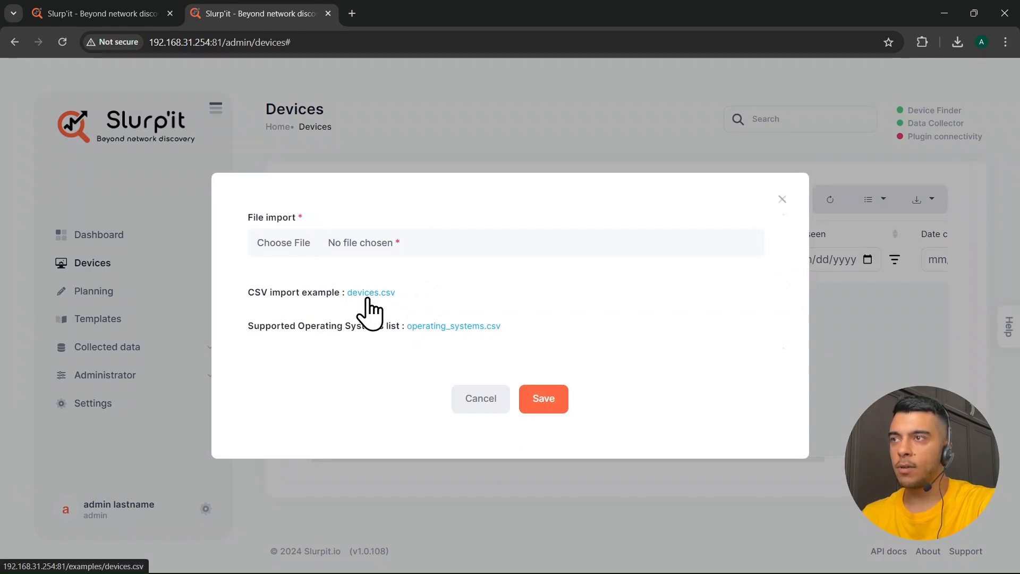
left_click_drag(372, 312, 367, 247)
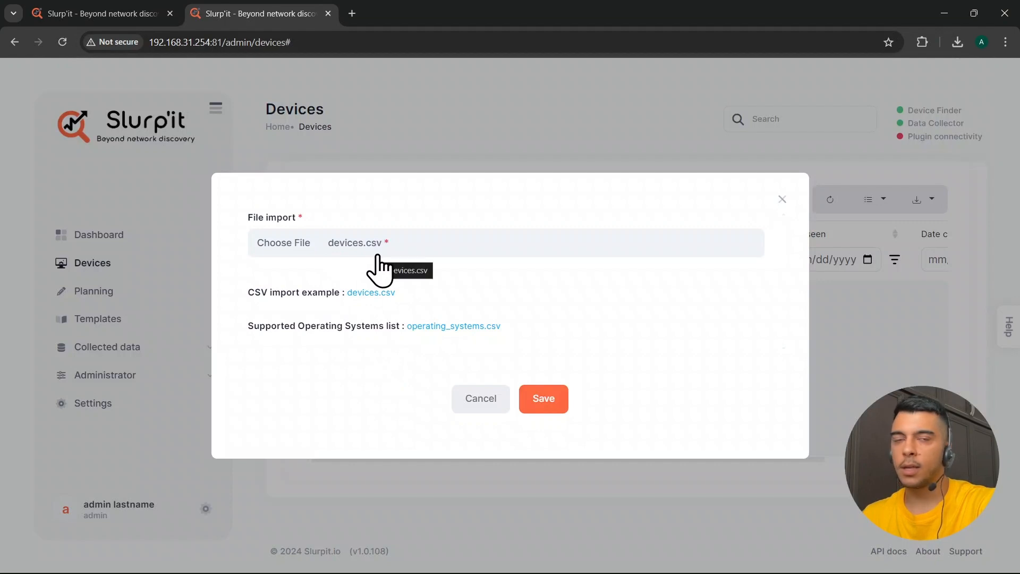
left_click(553, 406)
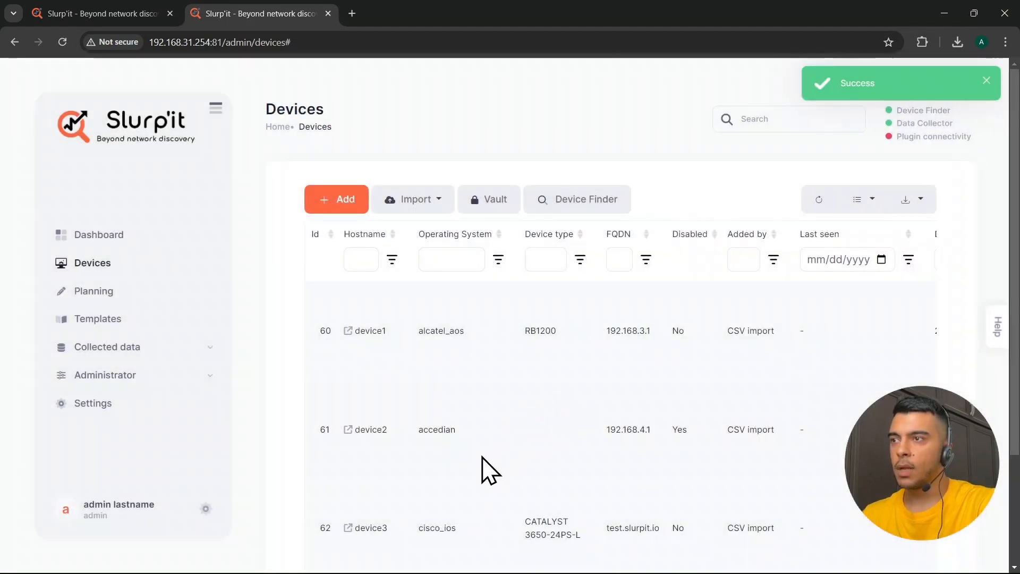
Scroll through the emptied Devices list and bring up the Import choices again
scroll(418, 441, "down", 3)
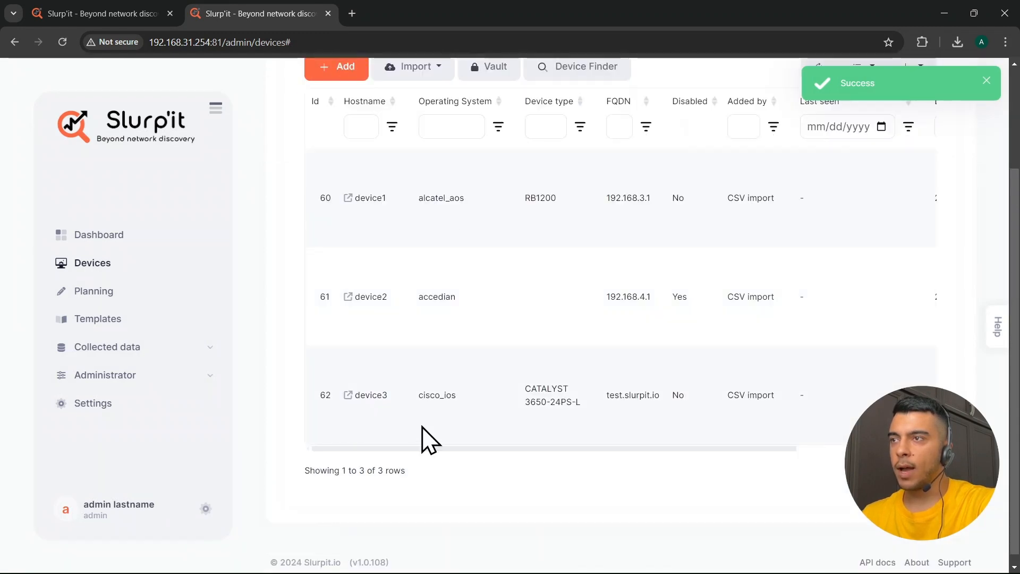
scroll(450, 397, "up", 1)
scroll(504, 479, "down", 1)
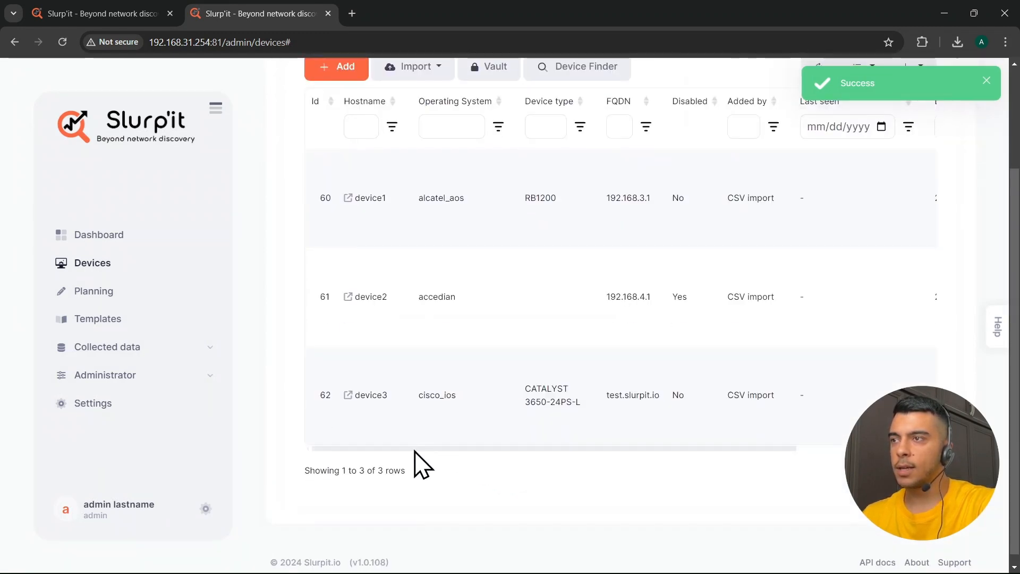
mouse_move(404, 448)
left_mouse_down()
mouse_move(412, 458)
mouse_move(571, 455)
mouse_move(516, 457)
mouse_move(406, 435)
left_mouse_up()
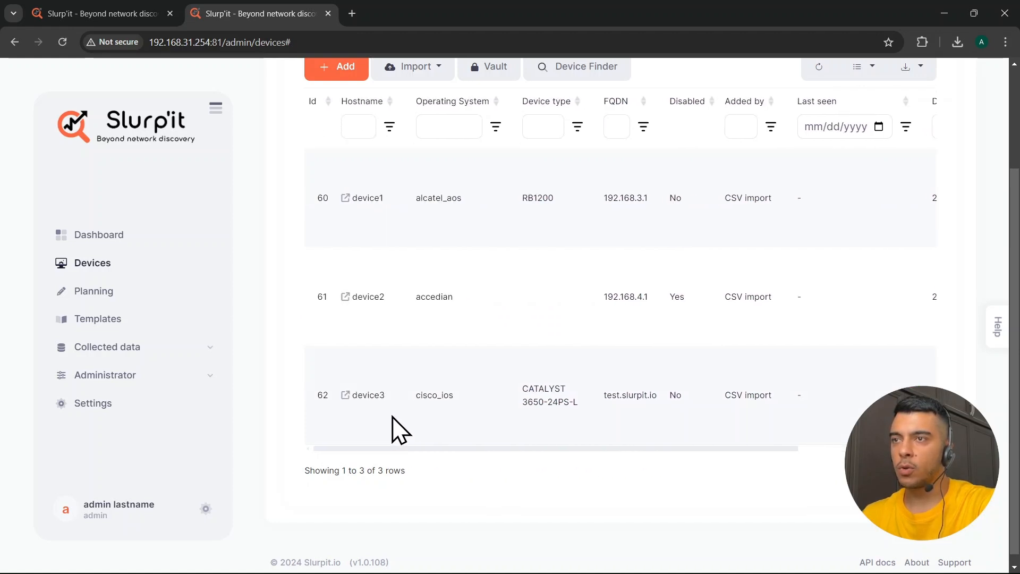
scroll(440, 485, "up", 1)
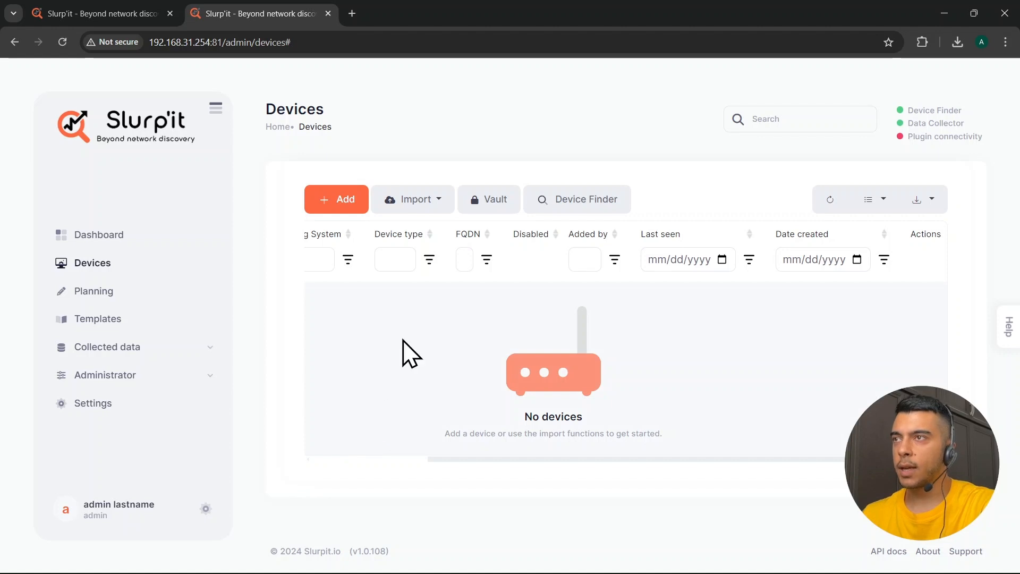
left_click(417, 201)
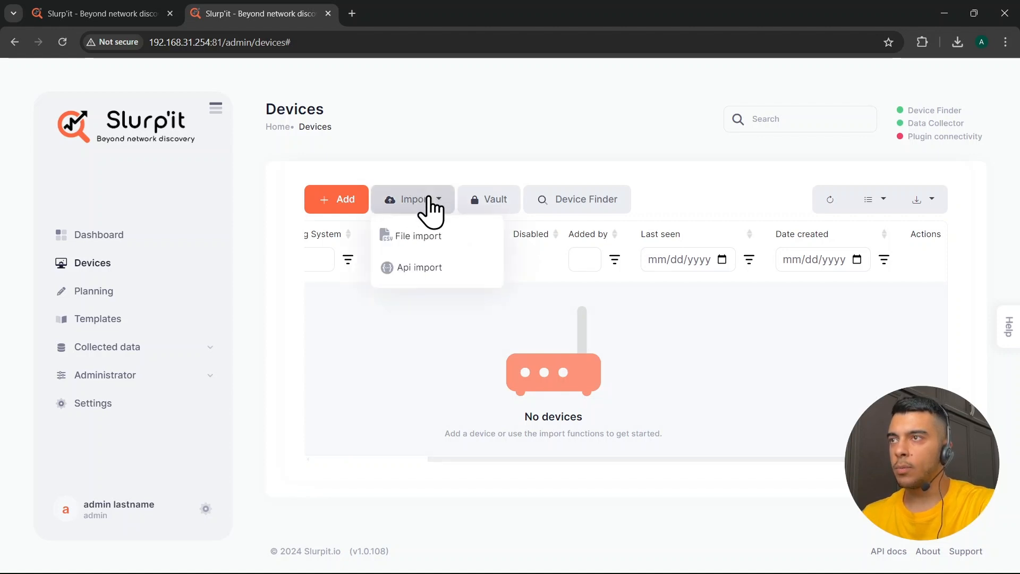
Go to Api import and make the POST /devices request editable in Swagger UI
left_click(418, 268)
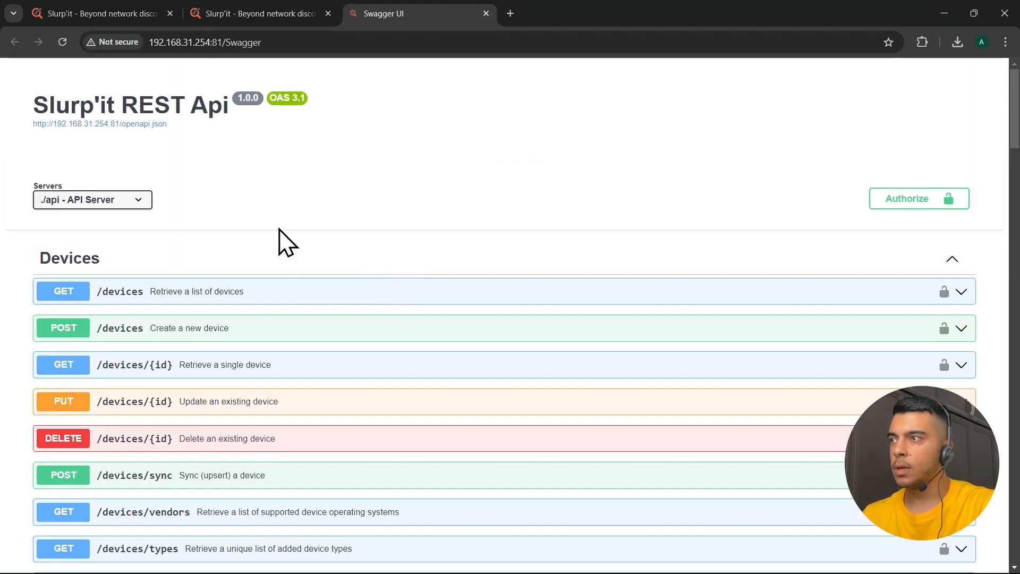
left_click(151, 334)
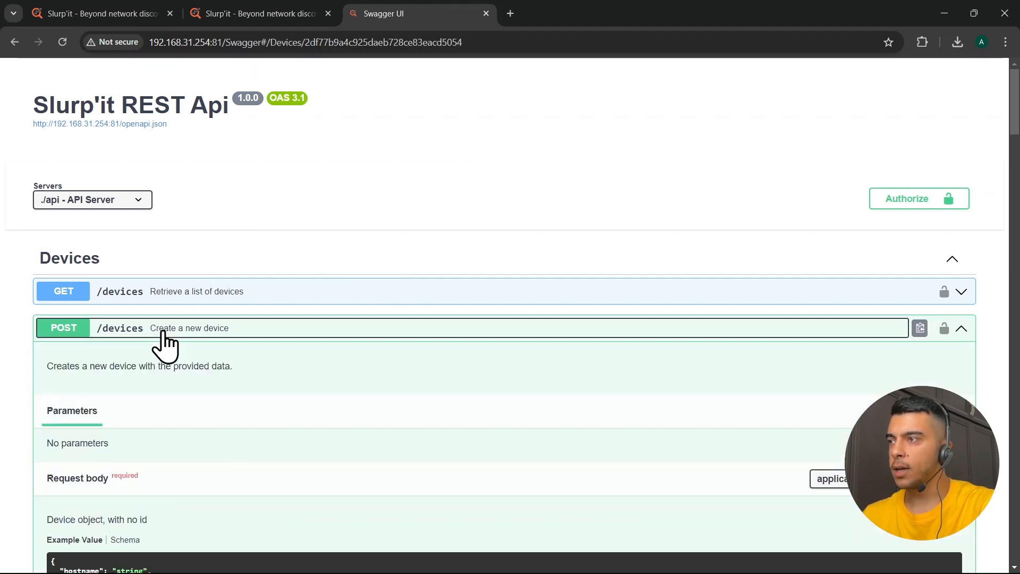
scroll(162, 343, "down", 4)
left_click(935, 215)
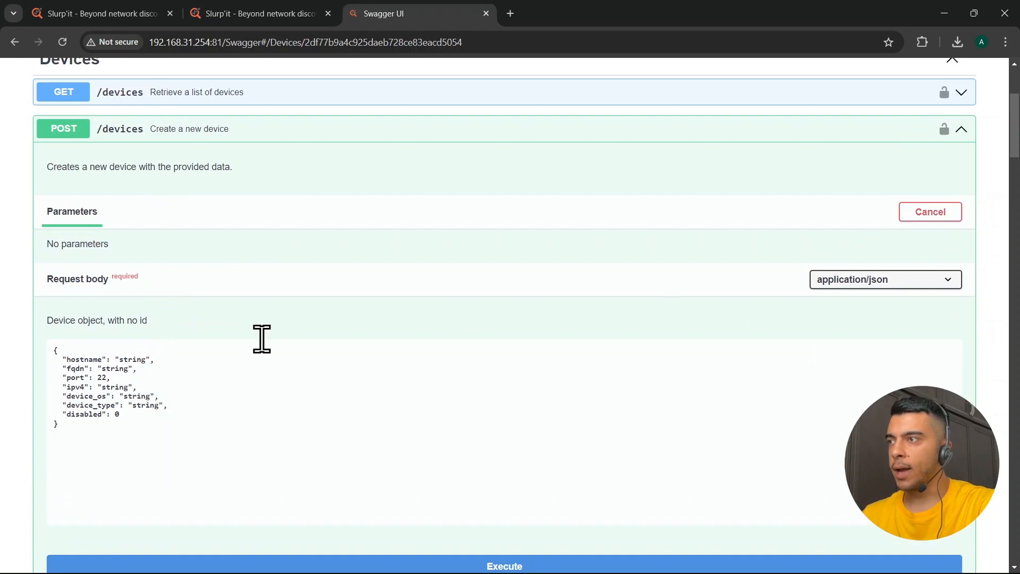
Replace the request body with the R1 device JSON and execute it, getting id 63
left_click(143, 445)
left_click_drag(143, 445, 34, 352)
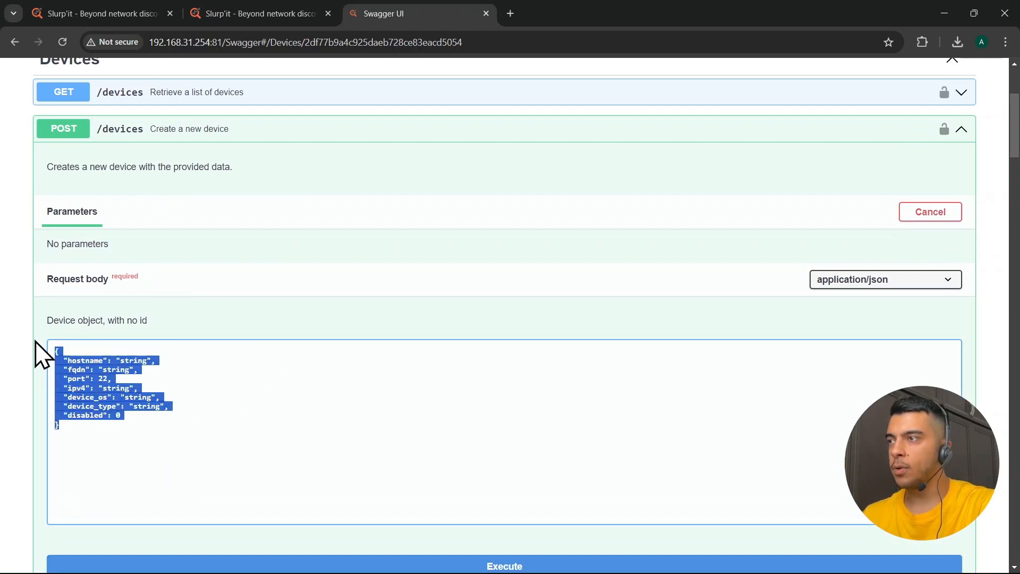
right_click(154, 433)
left_click(217, 130)
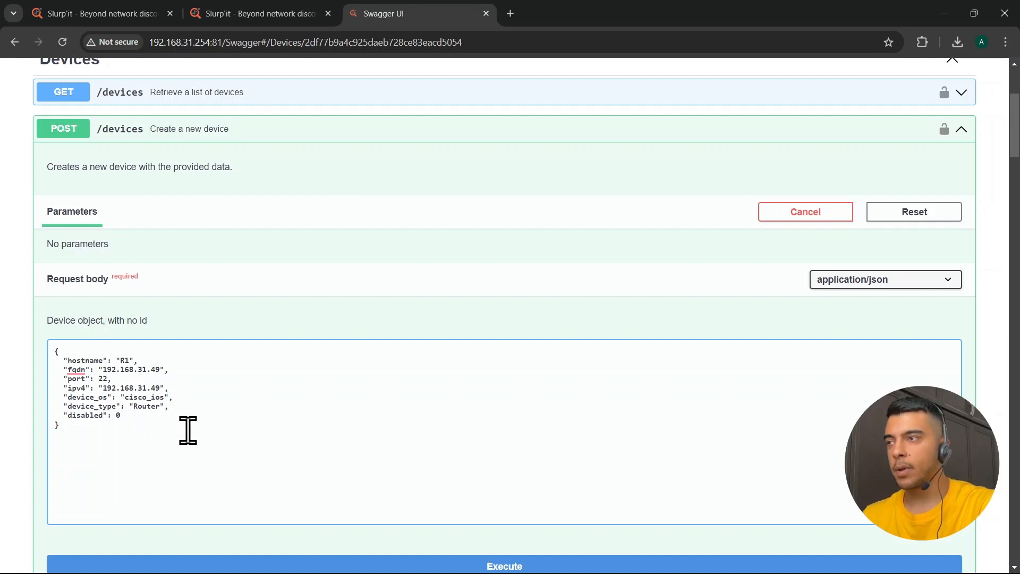
scroll(204, 414, "down", 1)
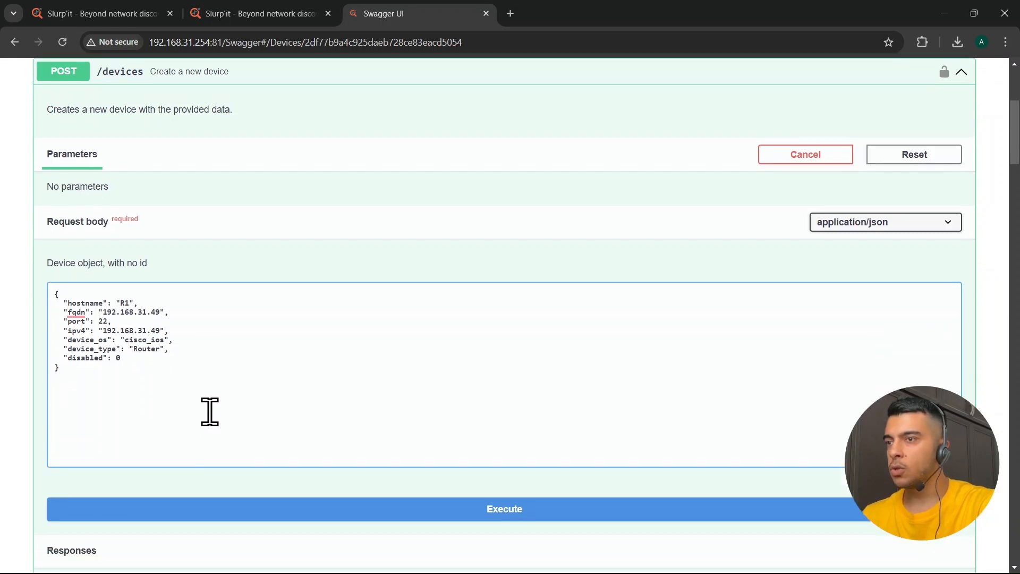
left_click(328, 507)
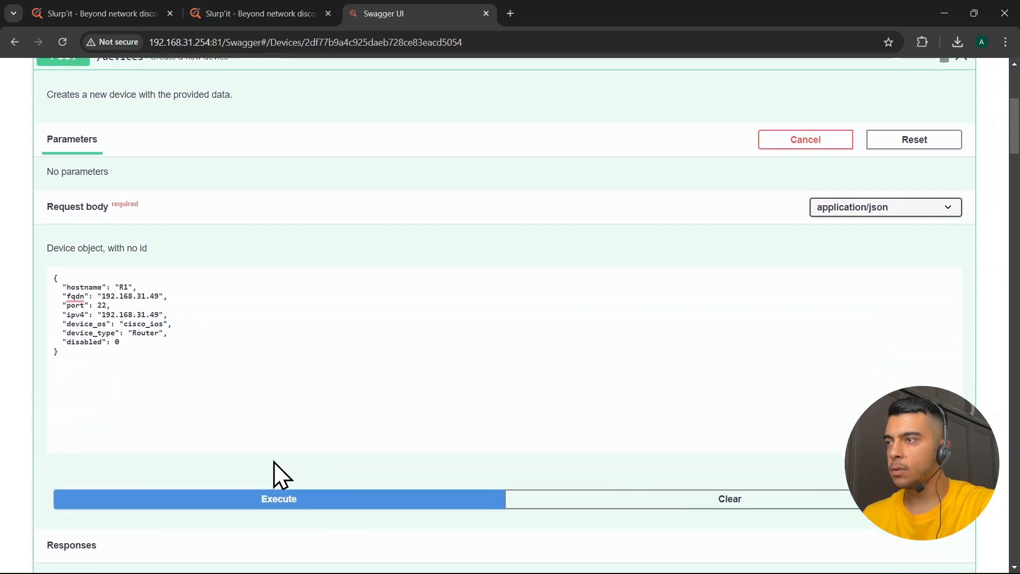
scroll(273, 461, "down", 6)
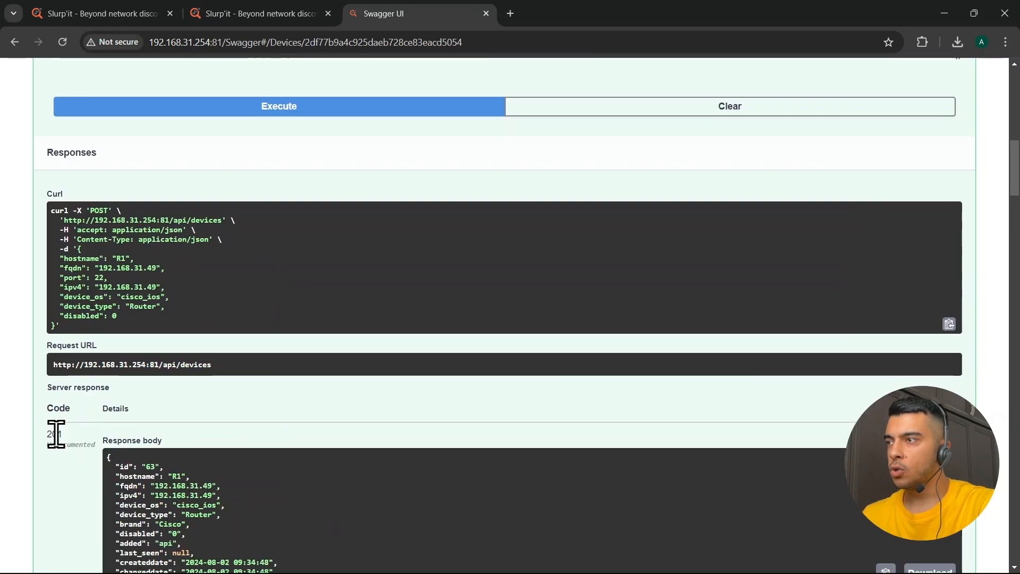
Reload Slurp'it's Devices list and confirm R1 (192.168.31.49, cisco_ios, Router) shows Added by Api
left_click(276, 16)
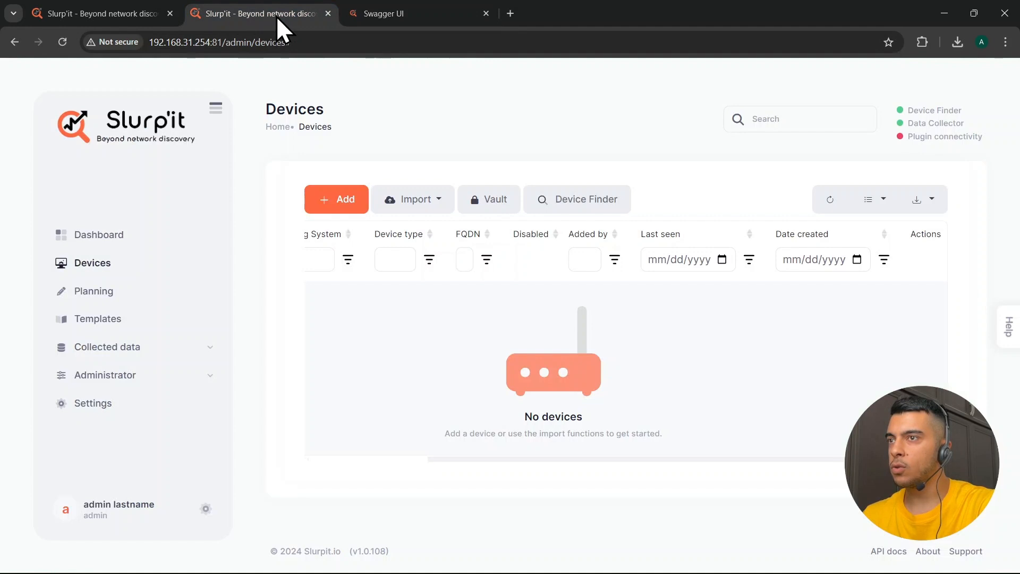
left_click(67, 47)
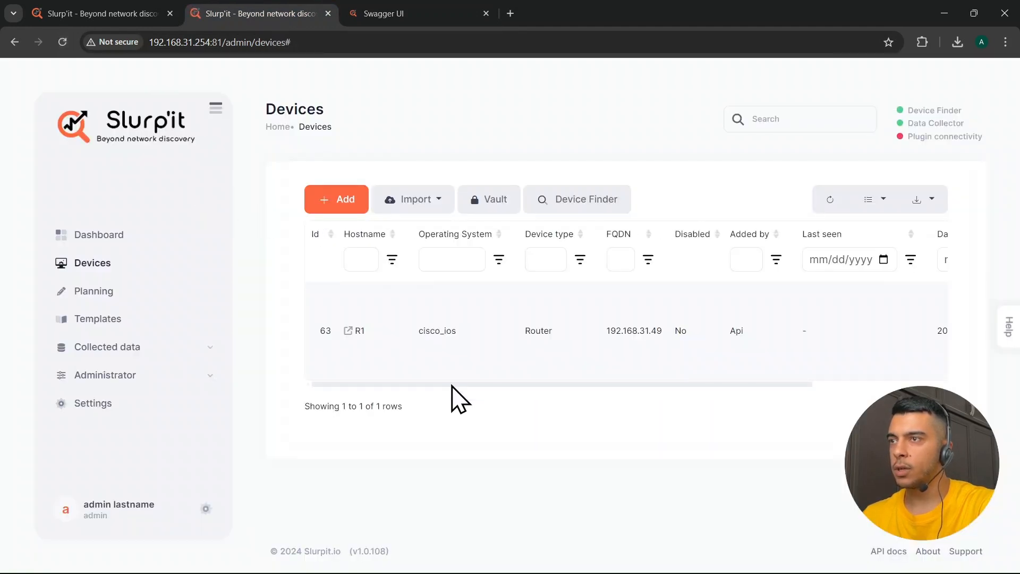
double_click(737, 326)
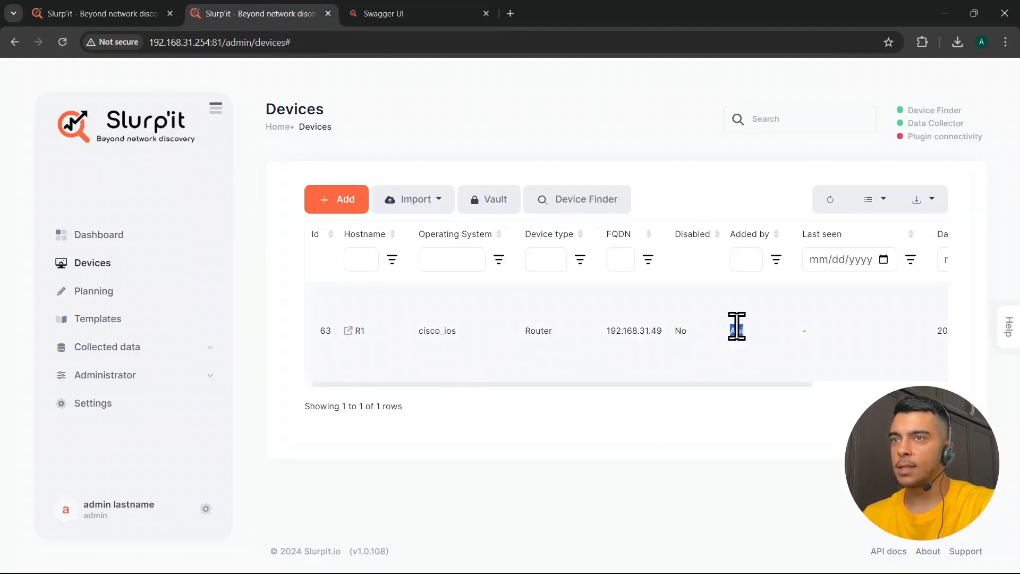
left_click(754, 351)
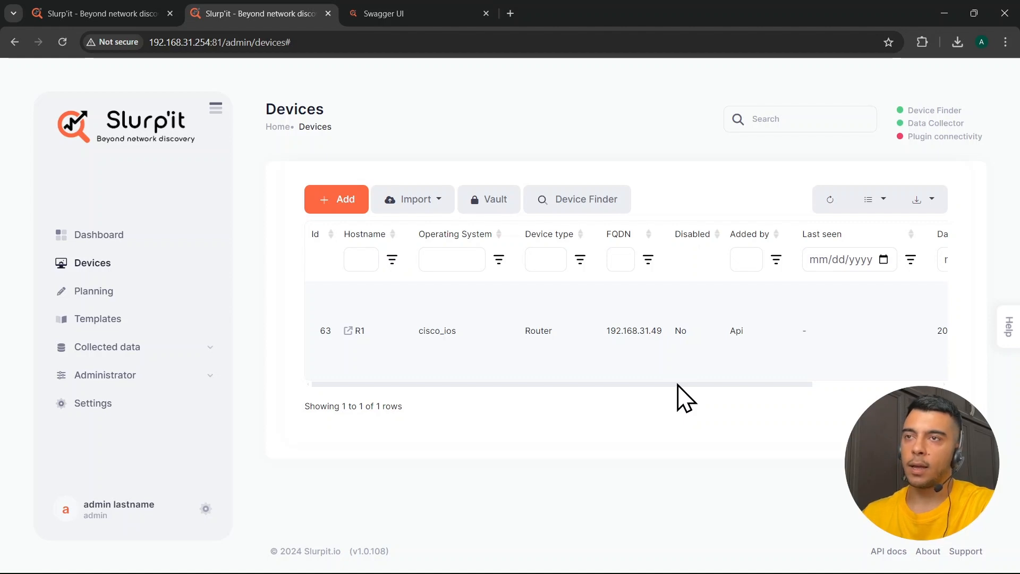